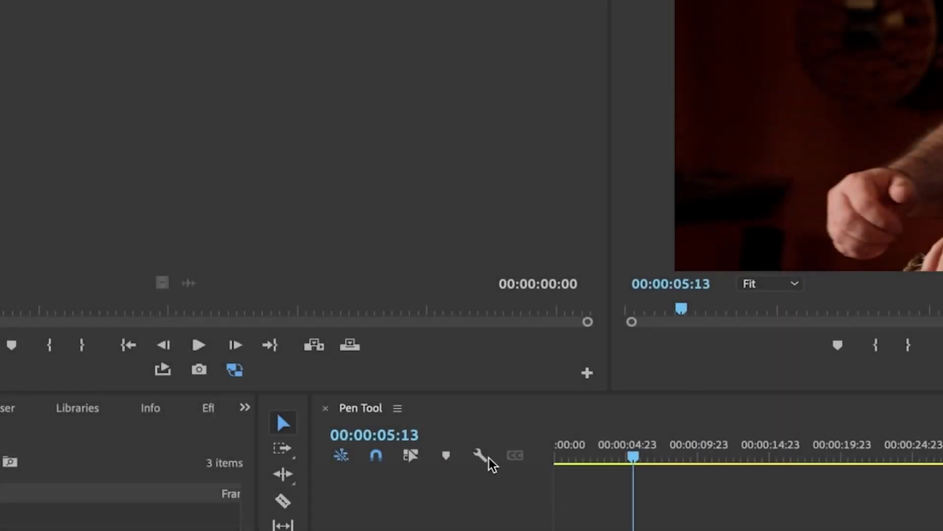
Resize the A1 audio track with Option+=/Option− until both stereo channel waveforms show.
click(483, 455)
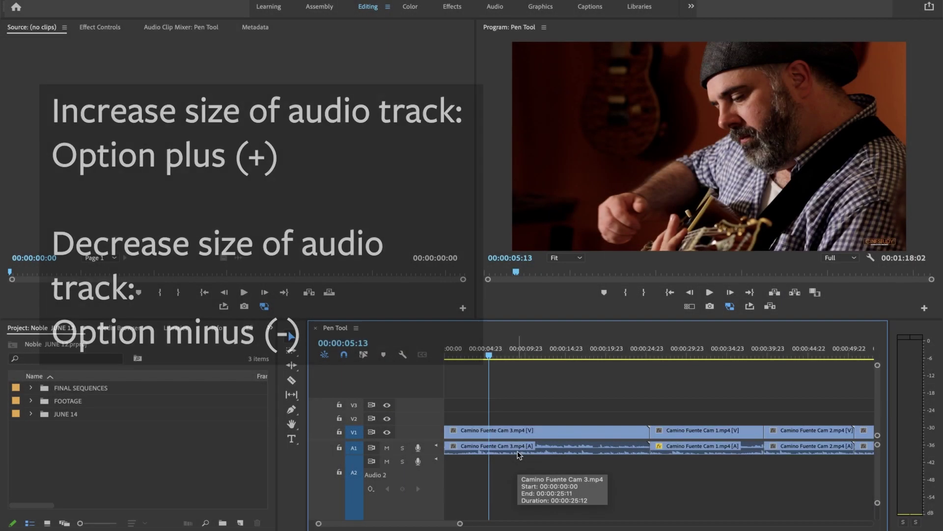
key(alt+equal)
key(alt+equal)
key(alt+equal)
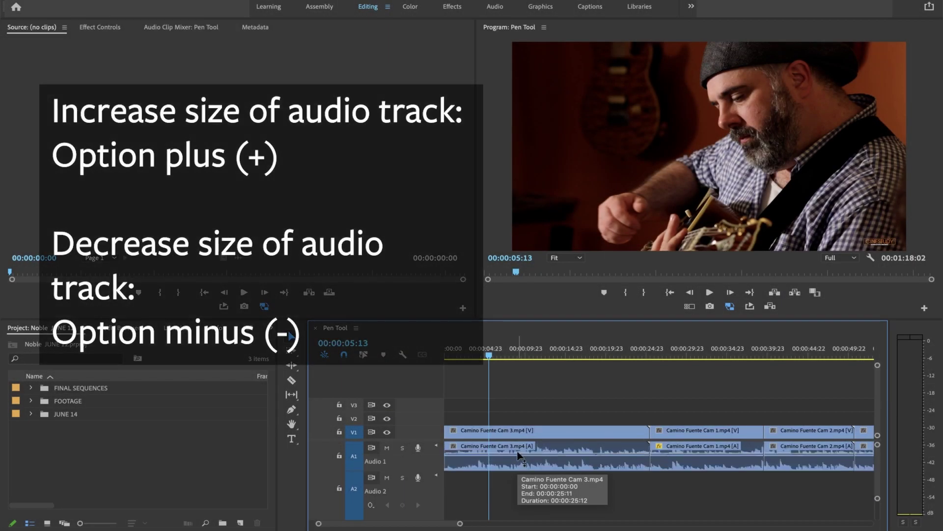
key(alt+equal)
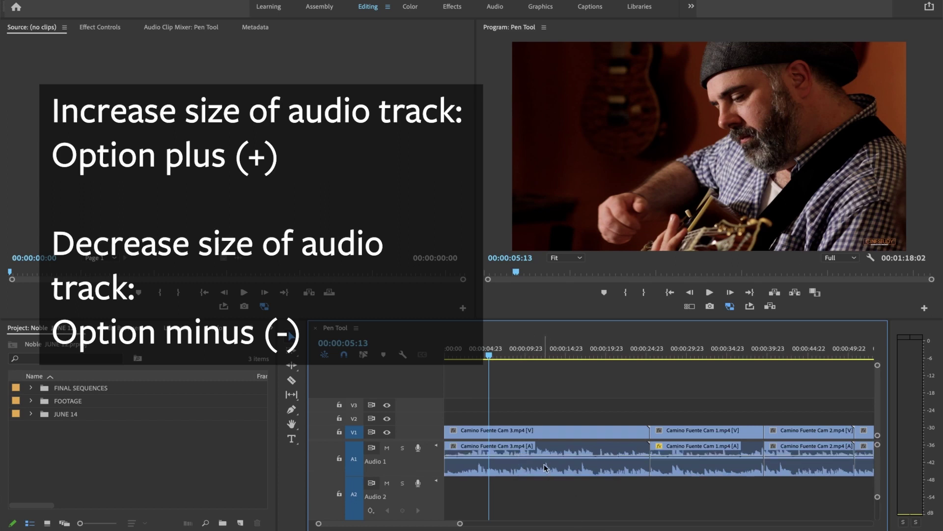
key(alt+minus)
key(alt+minus)
key(alt+minus)
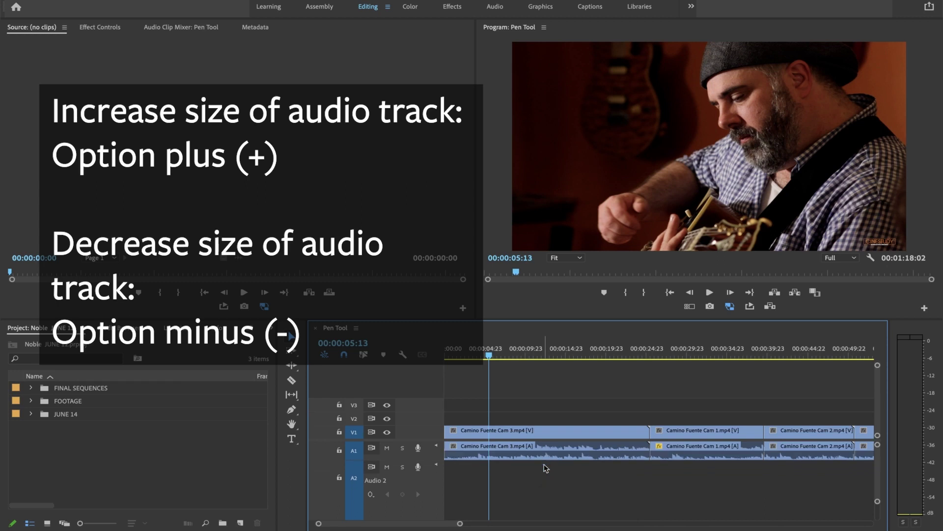
key(alt+equal)
key(alt+equal)
key(alt+equal)
key(alt+equal)
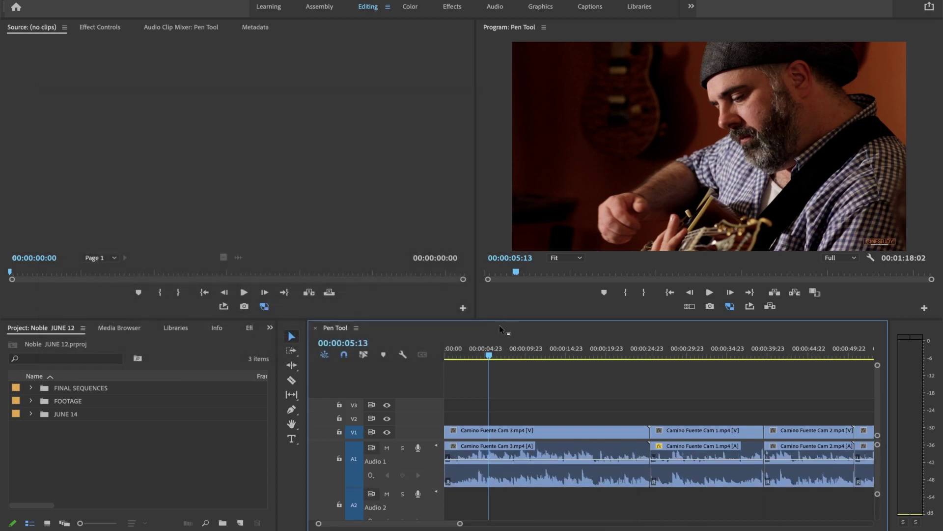
Preview the sequence from near its start.
drag(485, 353, 433, 365)
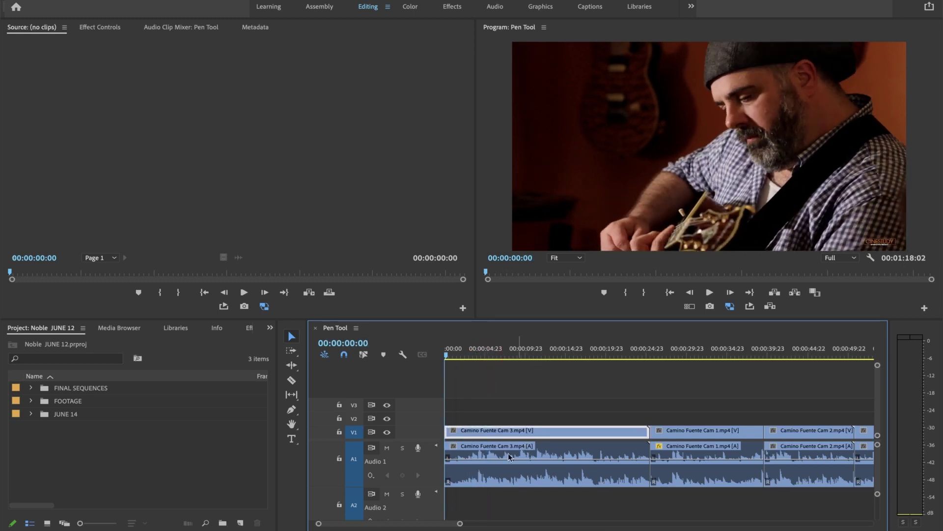
key(space)
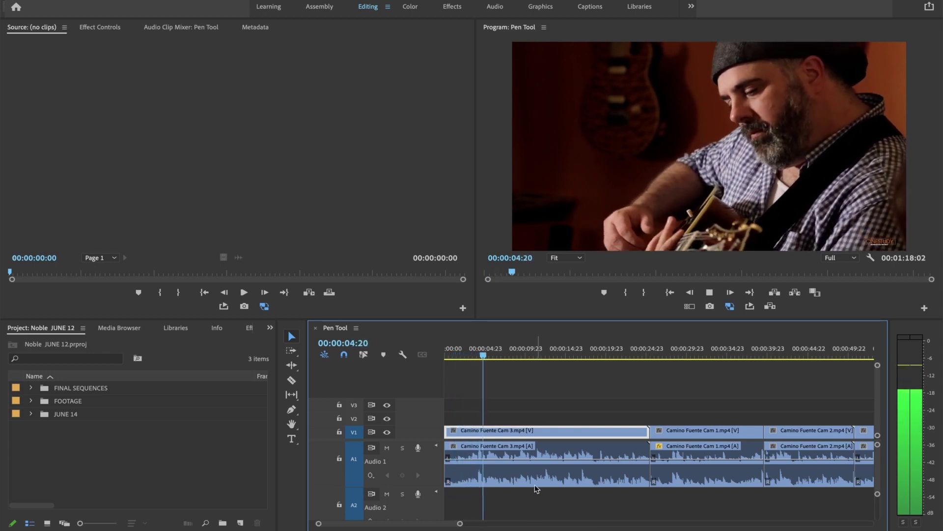
key(space)
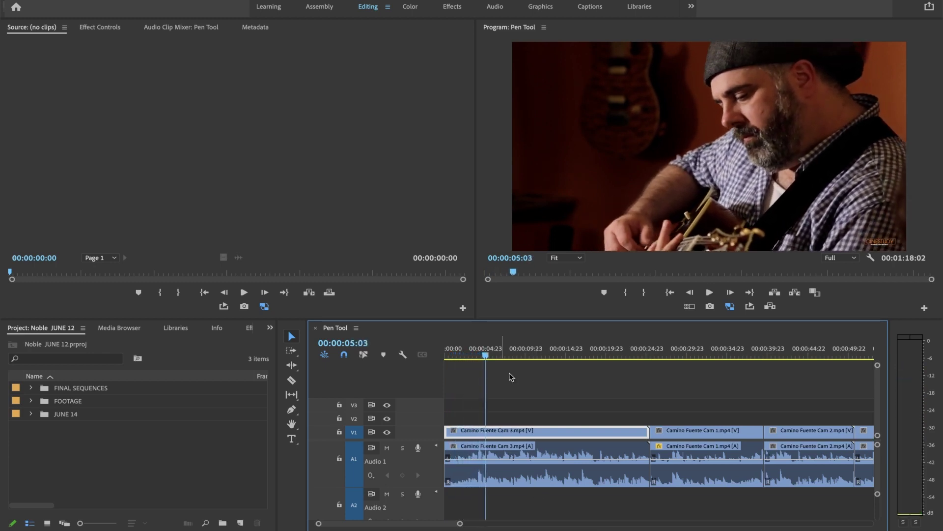
Add two A1 volume keyframes, drop the first to -999 dB, and play the fade-in from the start.
click(292, 412)
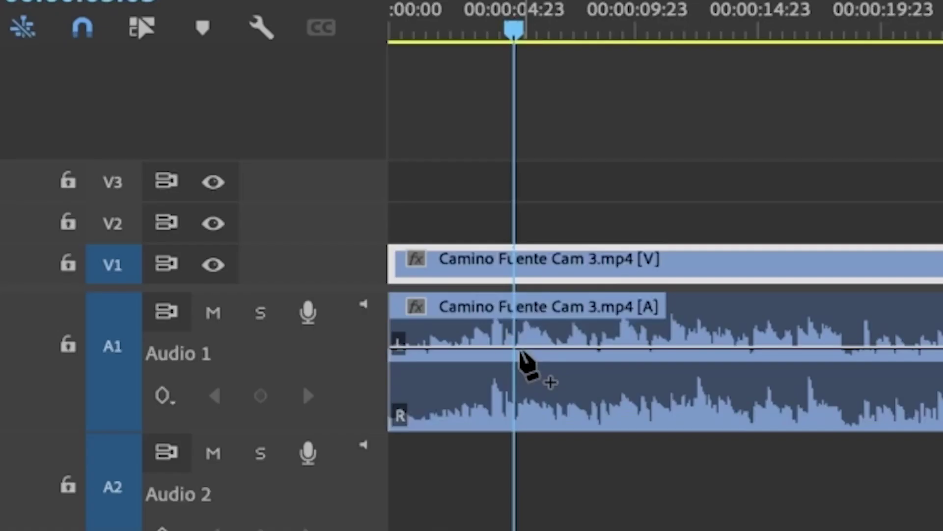
click(487, 460)
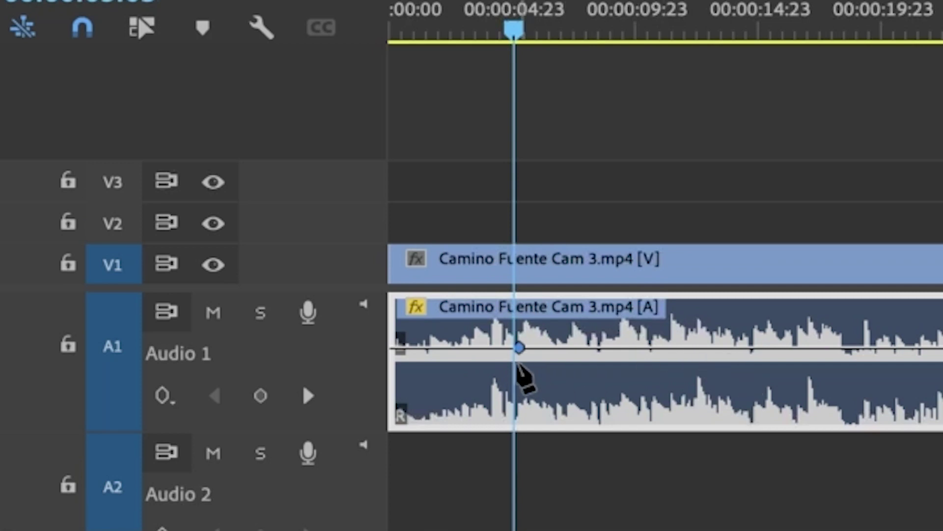
click(414, 347)
drag(413, 347, 408, 419)
key(Home)
key(space)
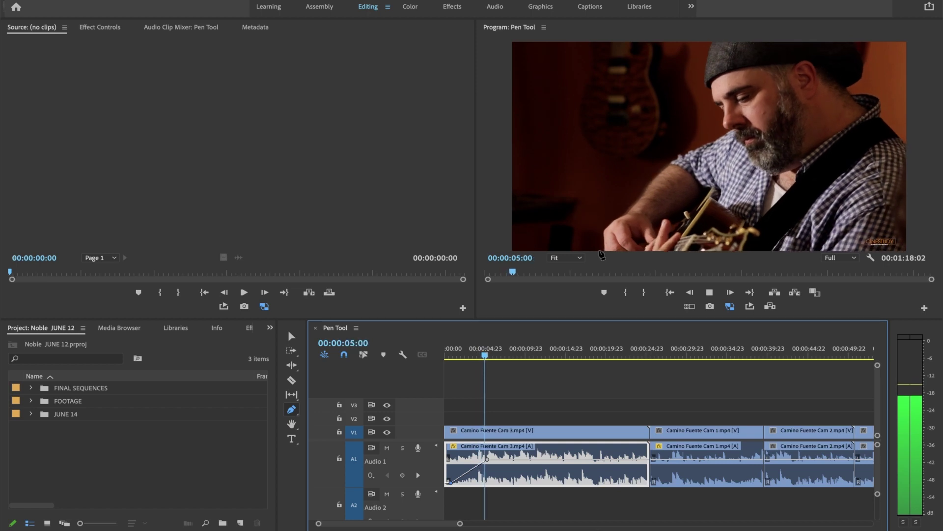
key(space)
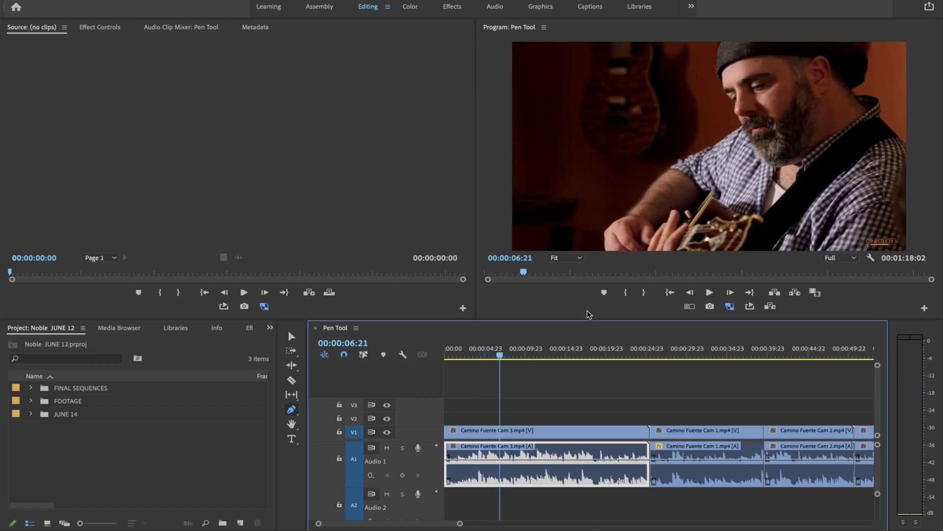
With the Selection tool, add an A1 volume keyframe and lower it to -999 dB.
key(v)
drag(493, 355, 508, 358)
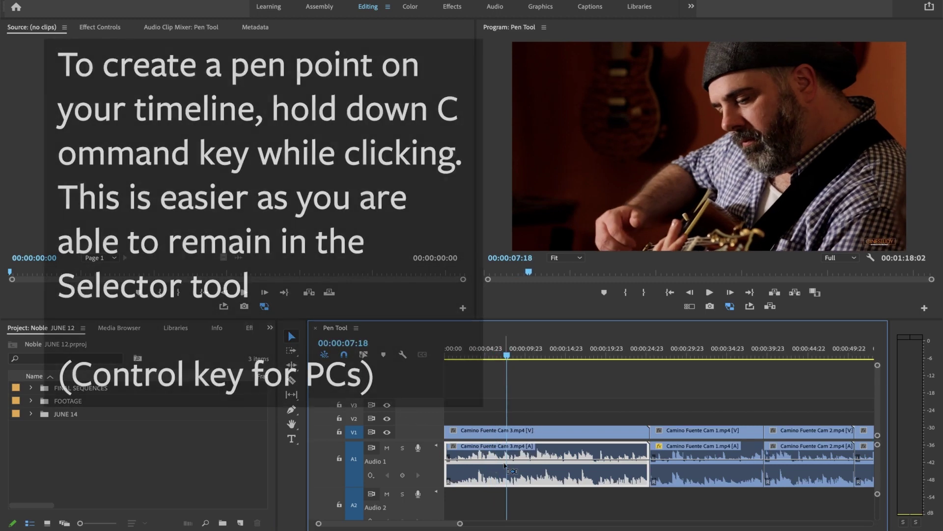
super+click(474, 461)
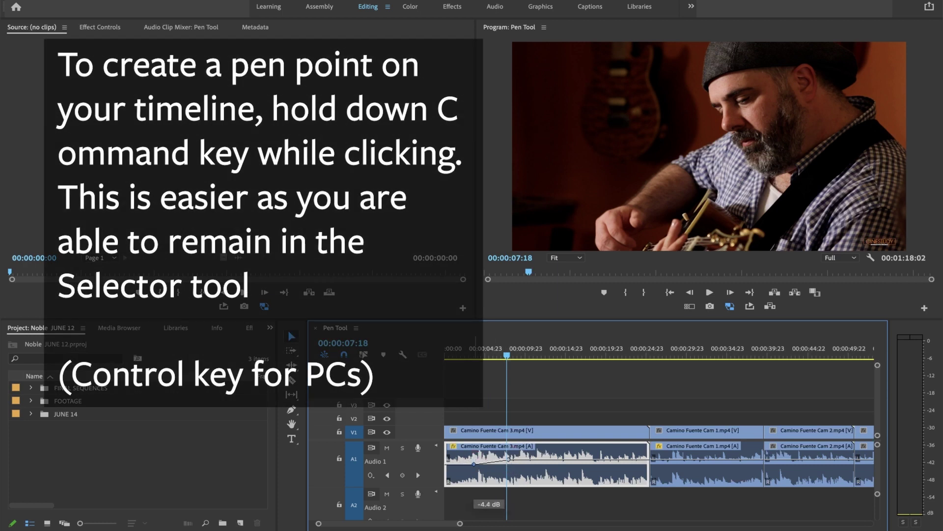
drag(474, 463, 491, 482)
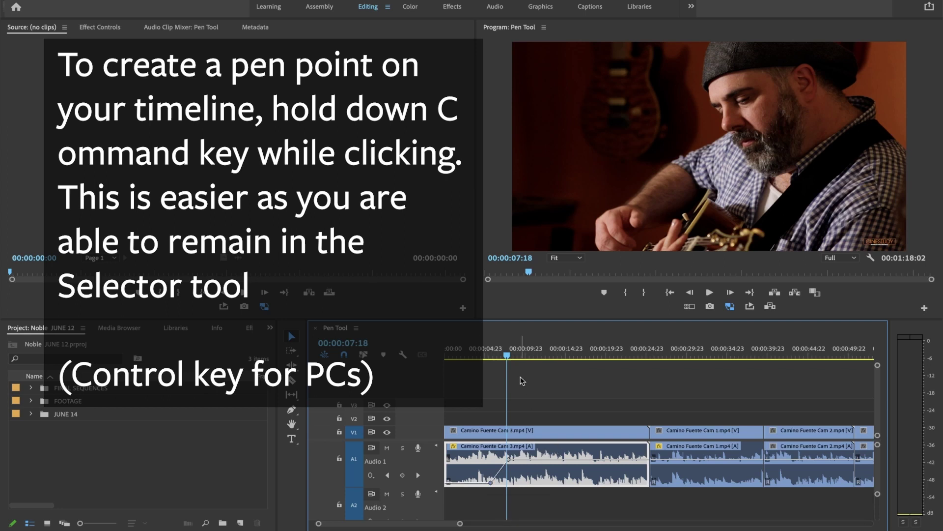
Play back the rebuilt audio fade-in from 00:00:06:01 and then from the sequence start.
drag(508, 354, 494, 358)
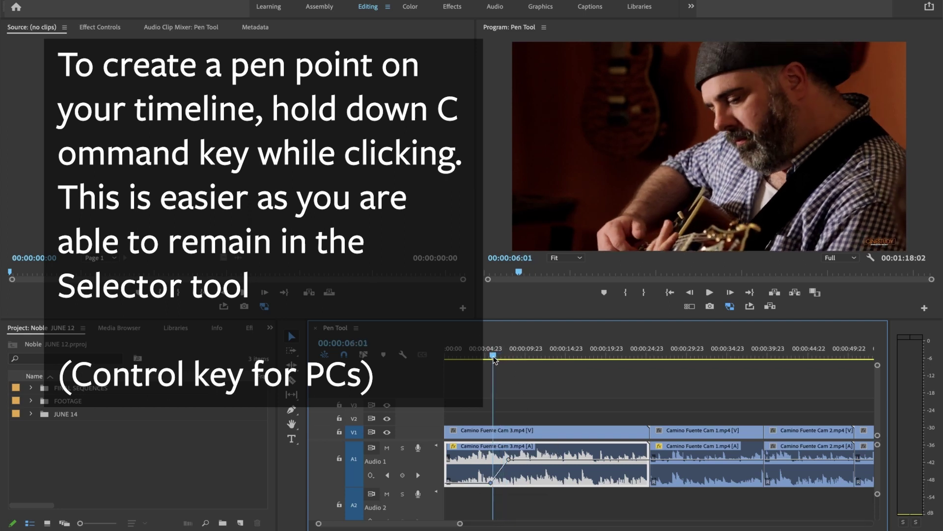
key(space)
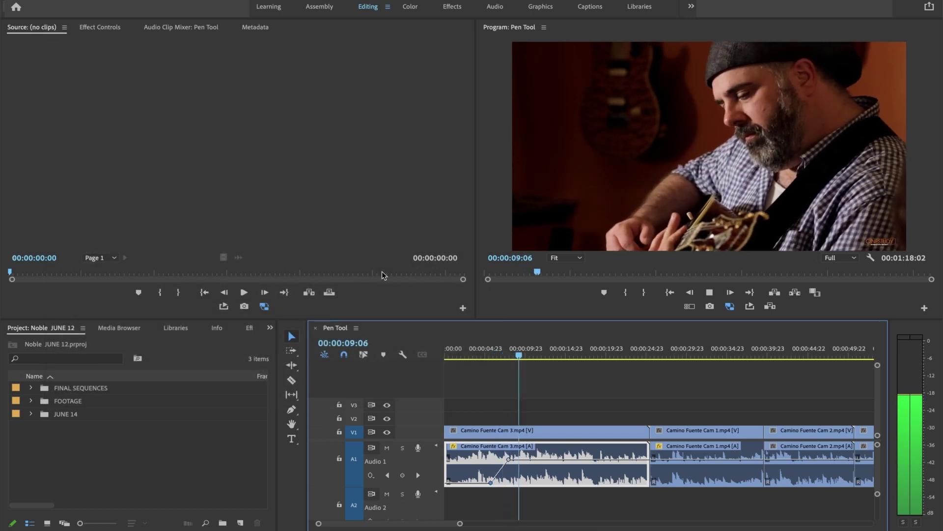
key(space)
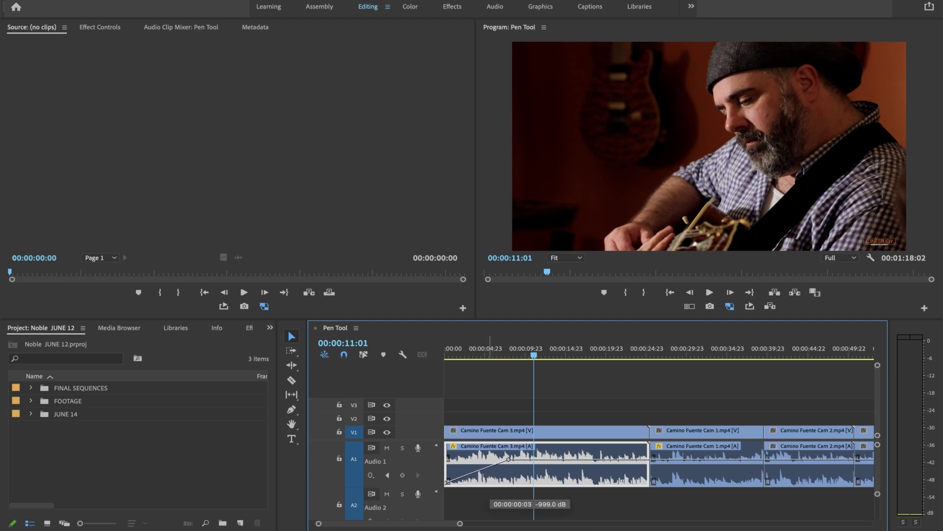
drag(524, 352, 447, 364)
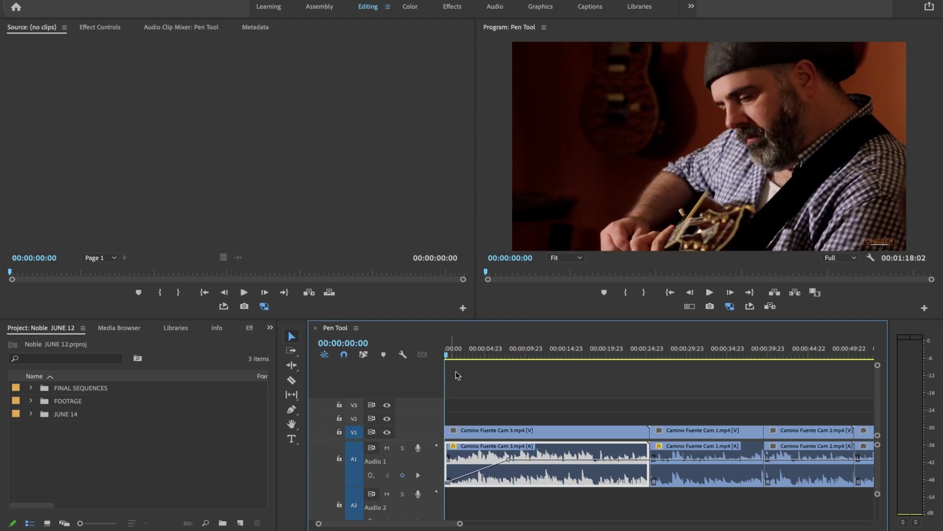
key(space)
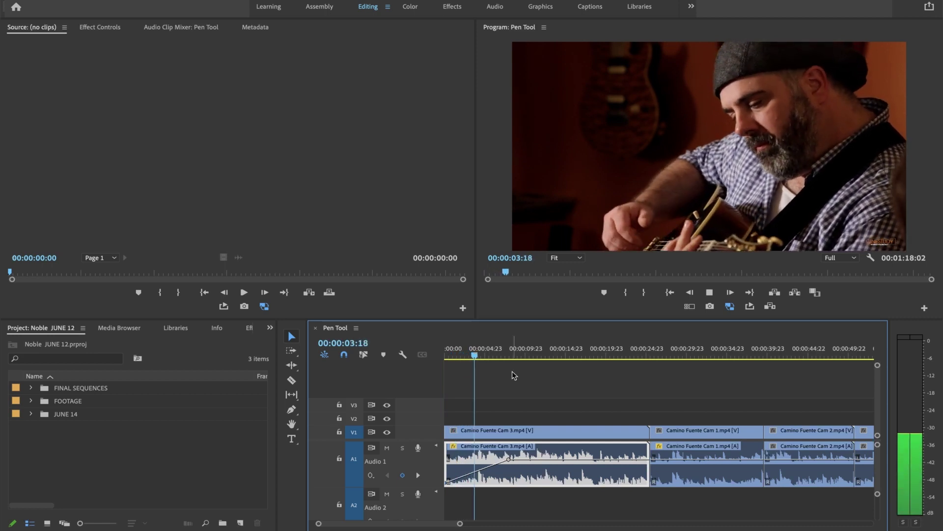
Stop playback and select the Cam 3 video clip on V1.
key(space)
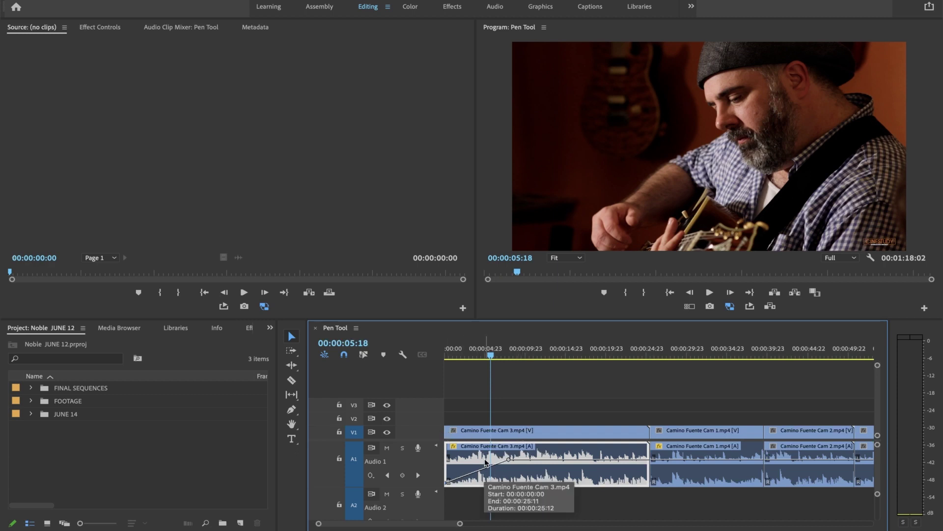
click(489, 431)
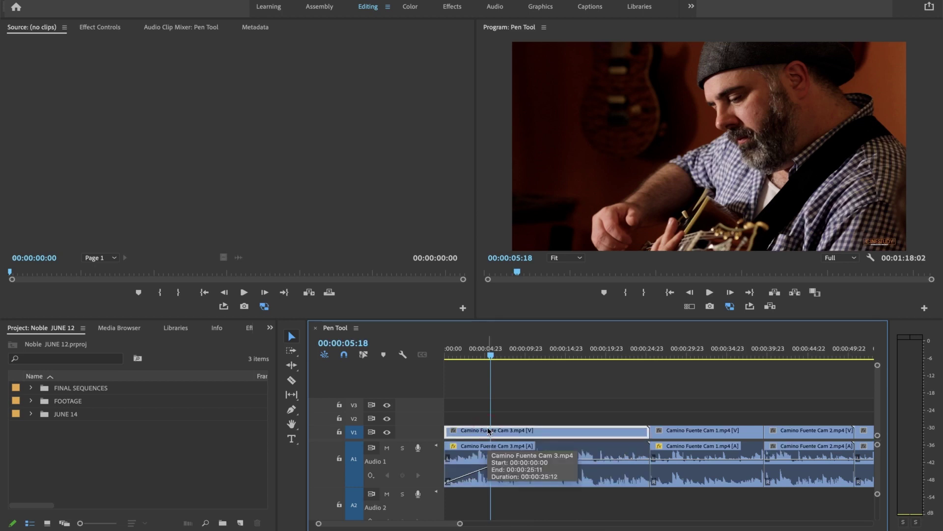
double_click(431, 436)
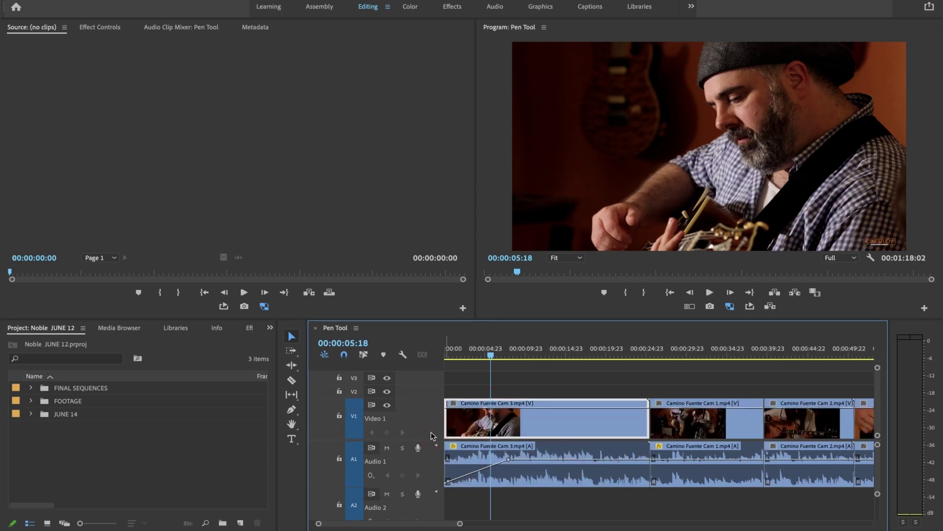
double_click(432, 436)
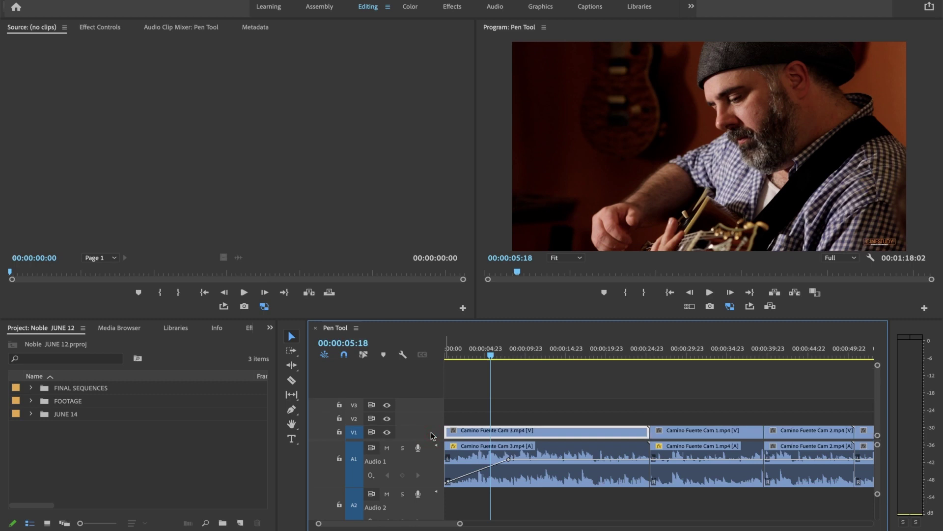
Enlarge the video tracks twice with Cmd+= so V1 shows thumbnails and its keyframe row.
key(super+equal)
key(super+equal)
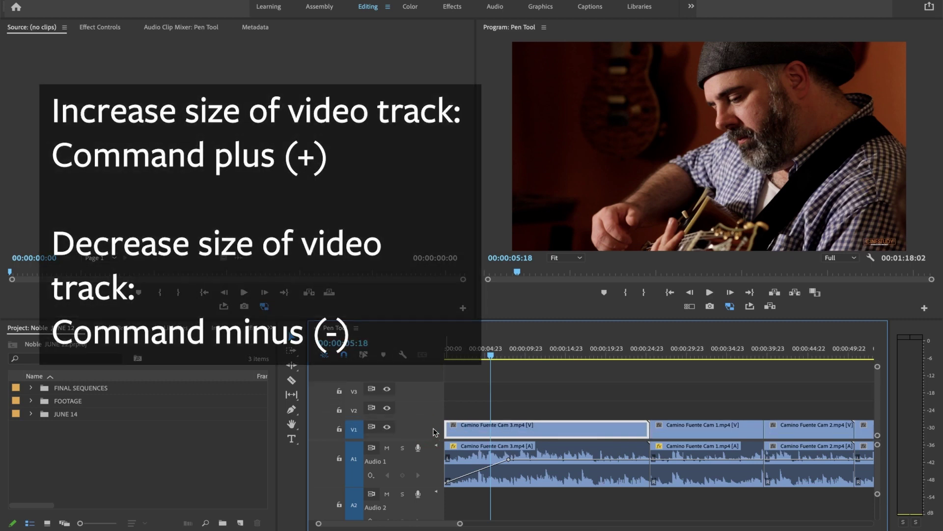
key(super+equal)
key(super+equal)
key(super+equal)
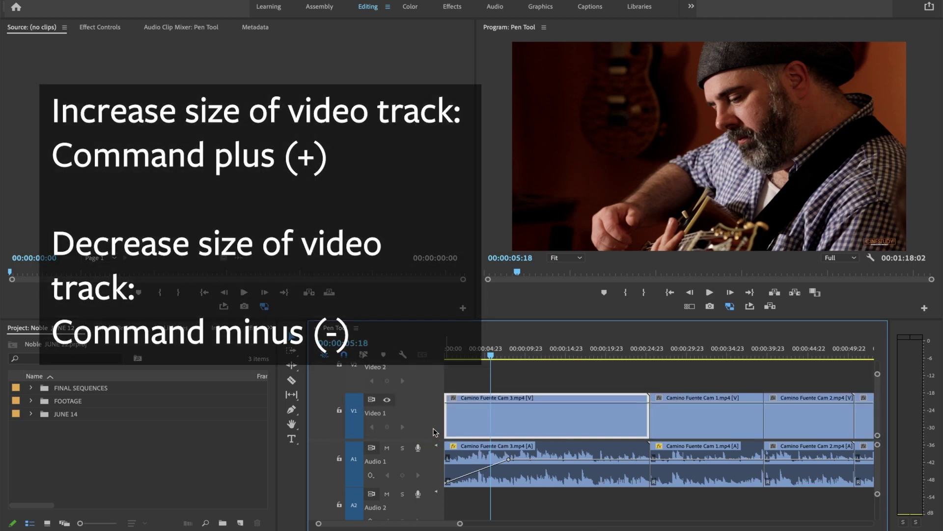
click(403, 354)
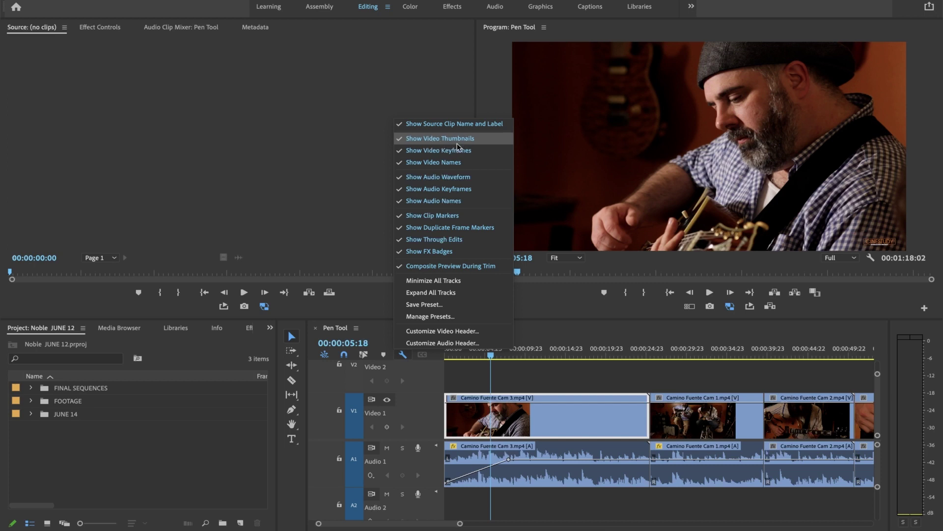
click(519, 373)
Lower the Video 1 opacity near the clip start and preview the fade from the beginning.
drag(501, 349, 509, 349)
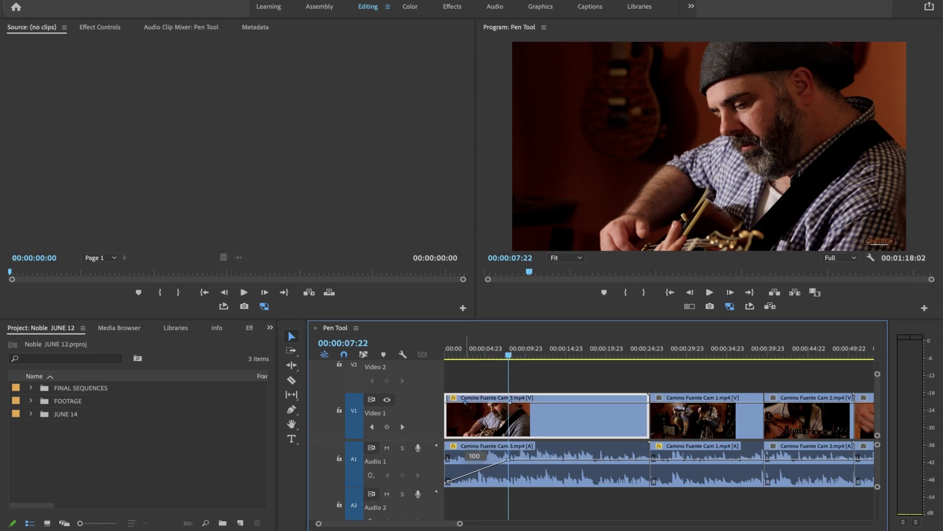
drag(466, 403, 453, 435)
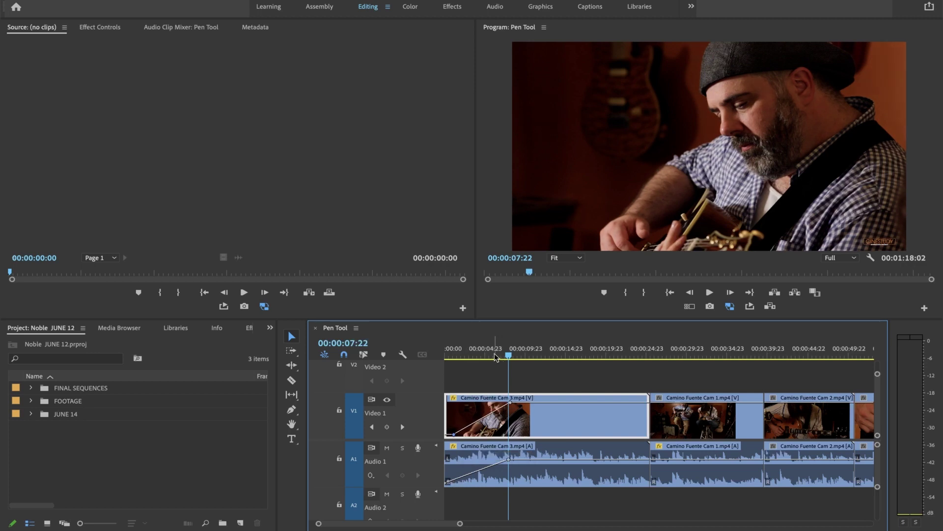
key(Home)
key(space)
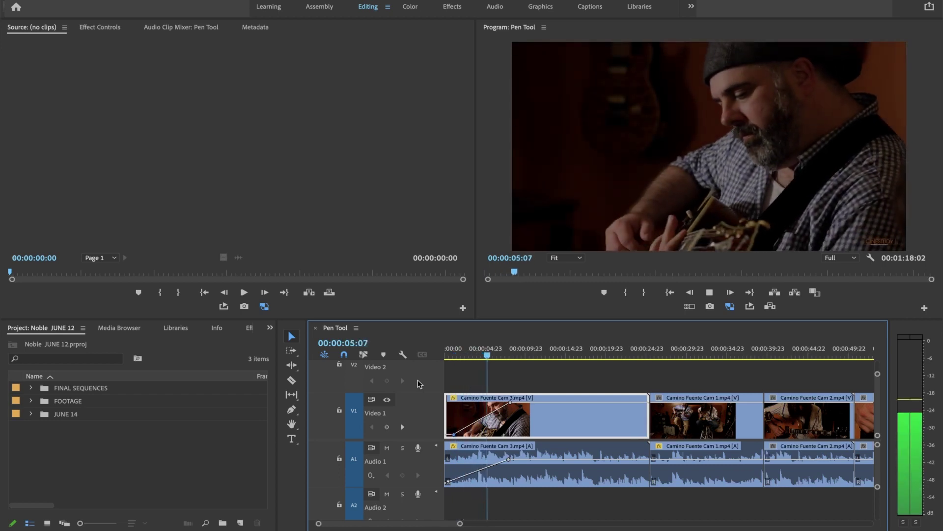
key(space)
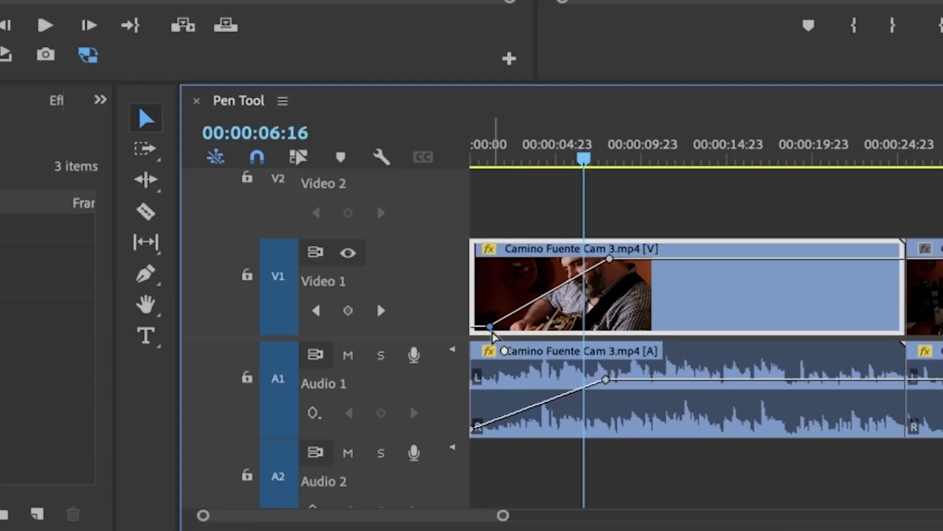
Shift the opacity fade keyframe to about five seconds and preview both fade-ins.
drag(491, 328, 557, 325)
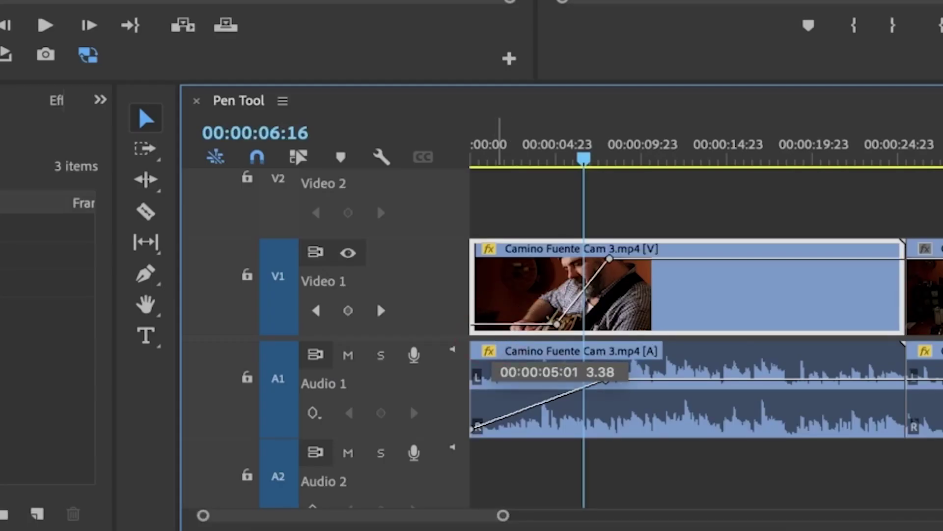
drag(584, 159, 552, 155)
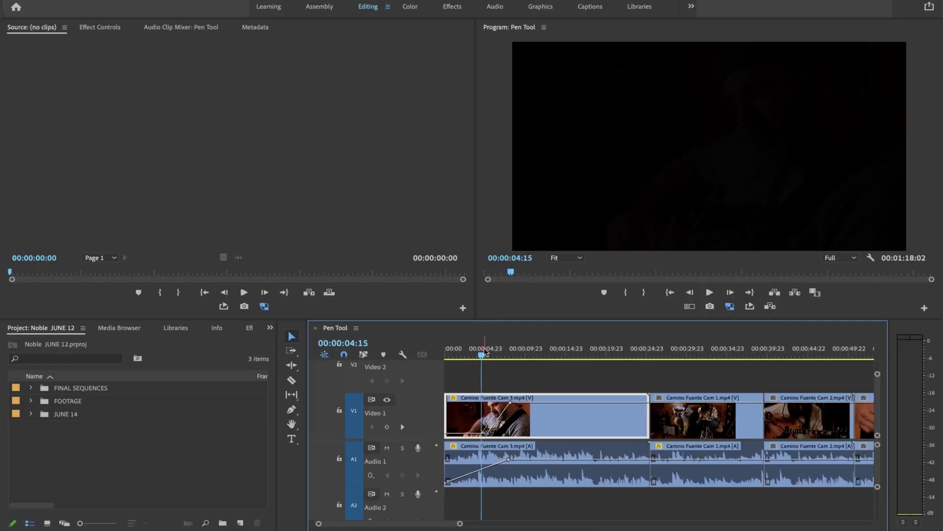
key(Home)
key(space)
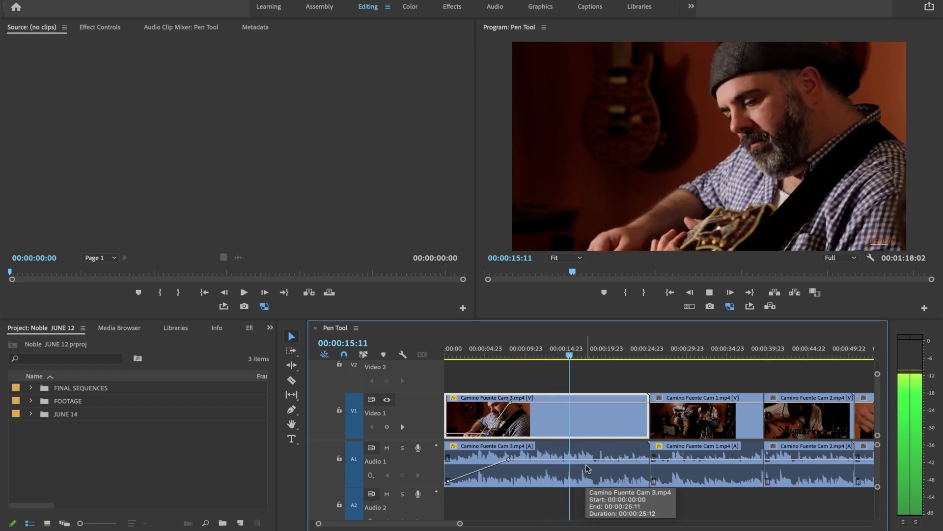
Add three Pen-tool volume keyframes on Cam 3's audio around 17 s and pull one down to -8.1 dB.
key(space)
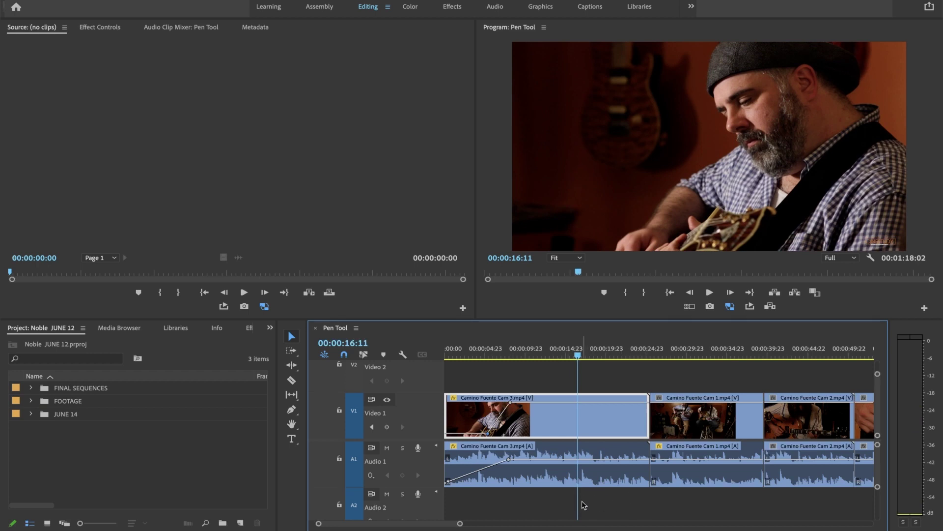
mouse_move(575, 349)
mouse_down()
mouse_move(601, 350)
mouse_move(569, 356)
mouse_move(592, 358)
mouse_move(578, 361)
mouse_up()
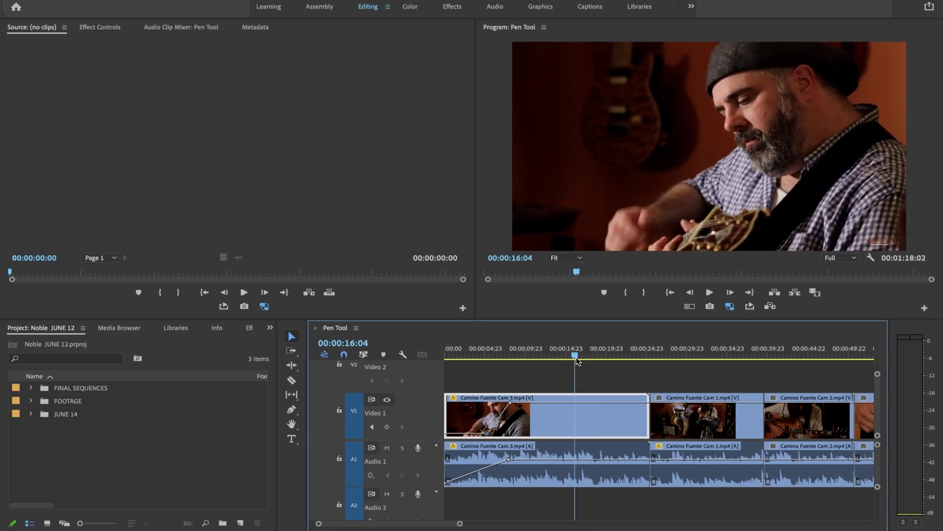
click(575, 460)
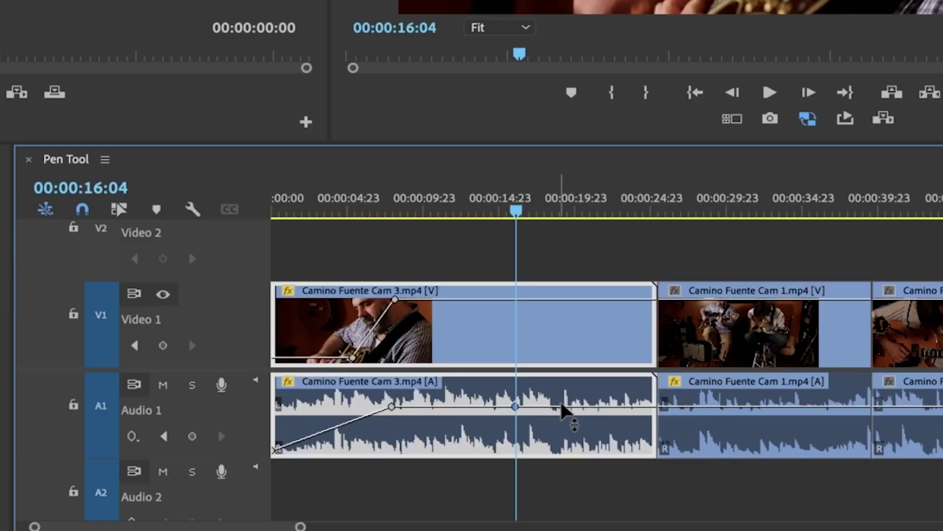
click(538, 407)
click(571, 407)
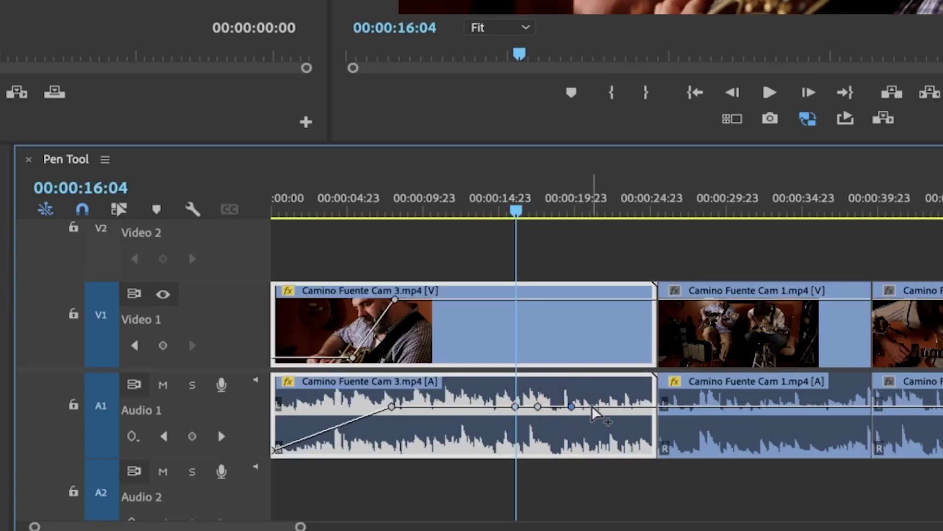
drag(538, 406, 574, 423)
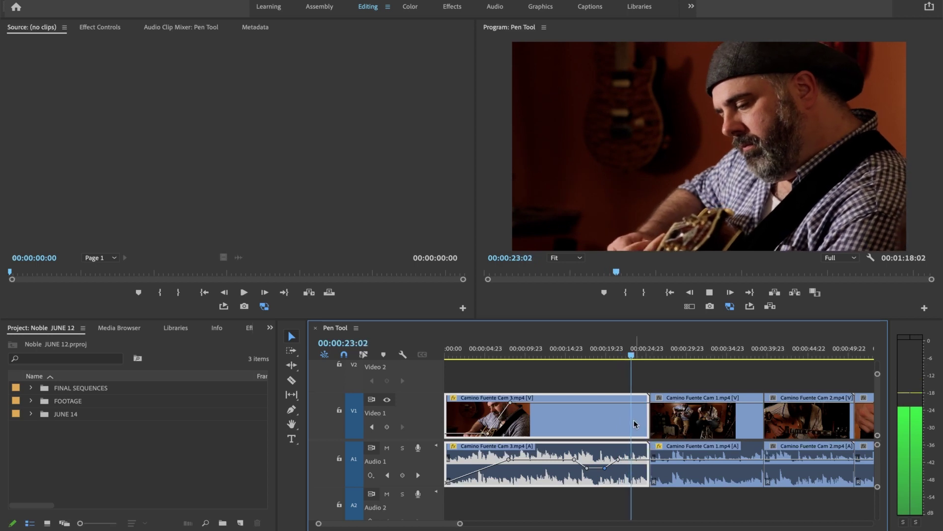
Hear the volume dip, move the playhead to about eight seconds, and load the Cam 1 audio clip.
key(space)
drag(621, 361, 518, 376)
click(698, 465)
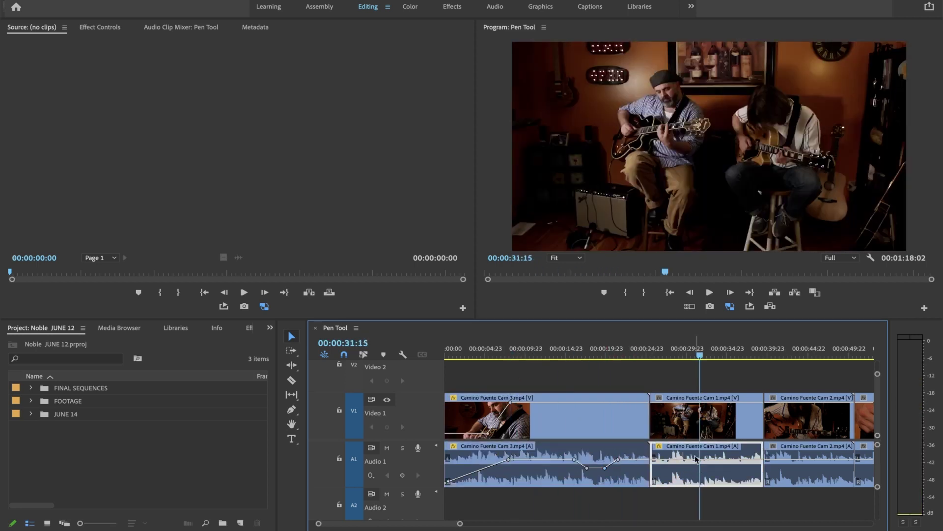
double_click(687, 458)
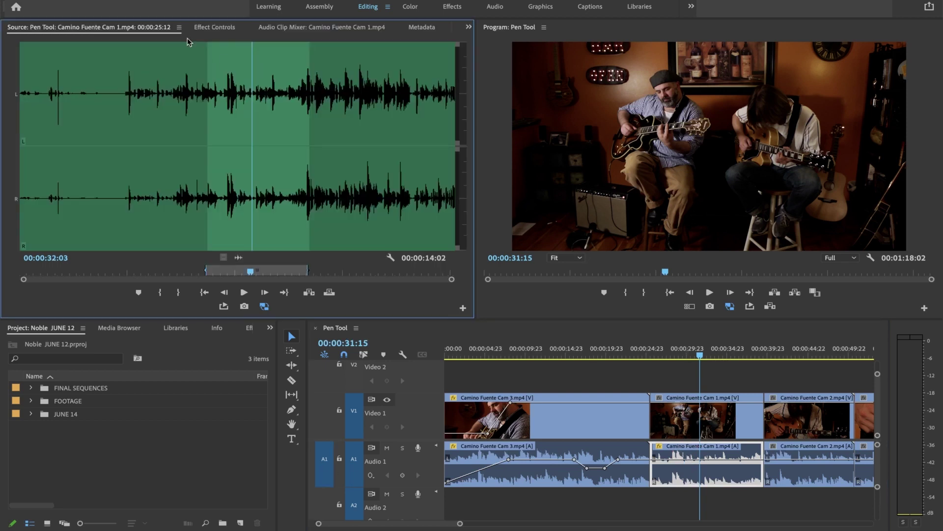
Expand Cam 1's Volume > Level in Effect Controls, then display the Cam 3 video clip's effect settings.
click(215, 28)
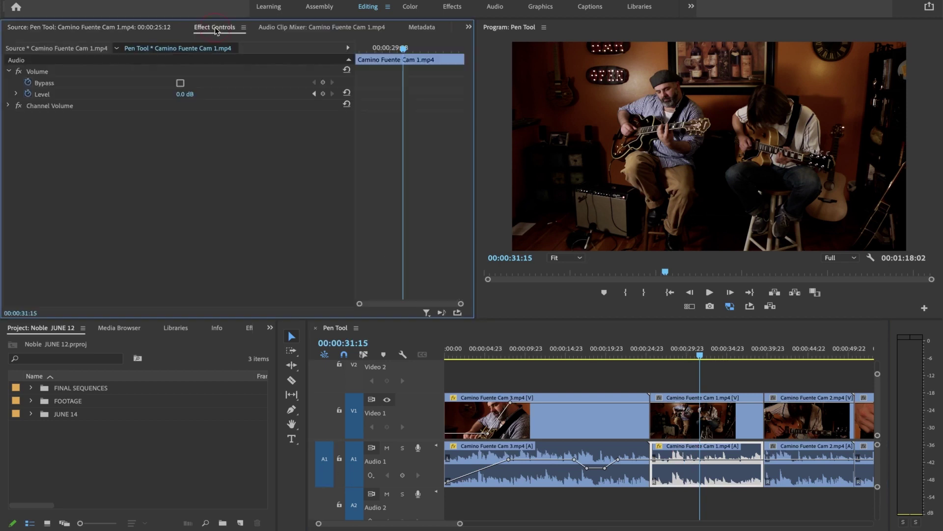
click(8, 72)
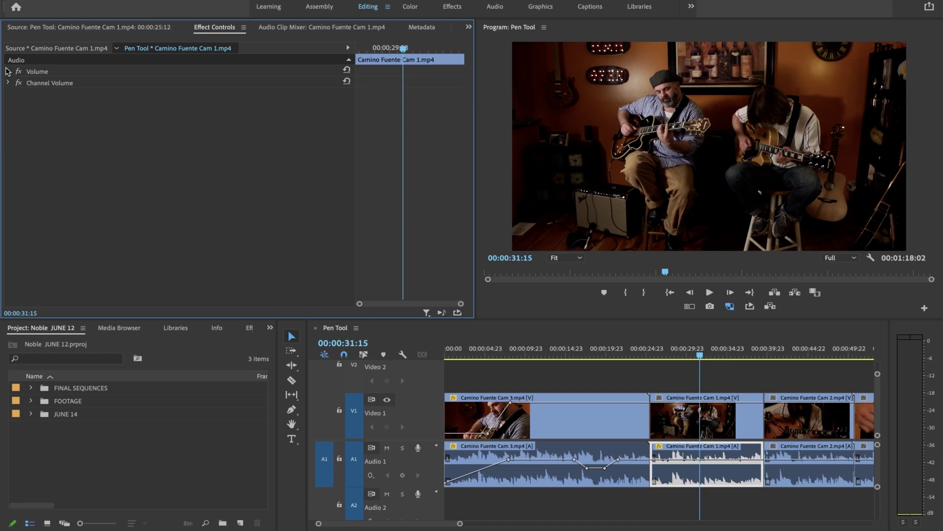
click(9, 72)
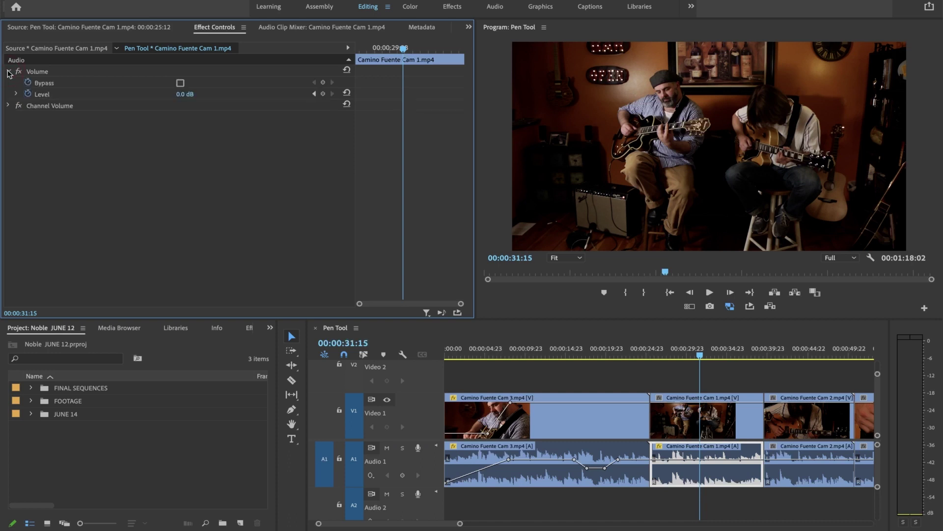
click(16, 94)
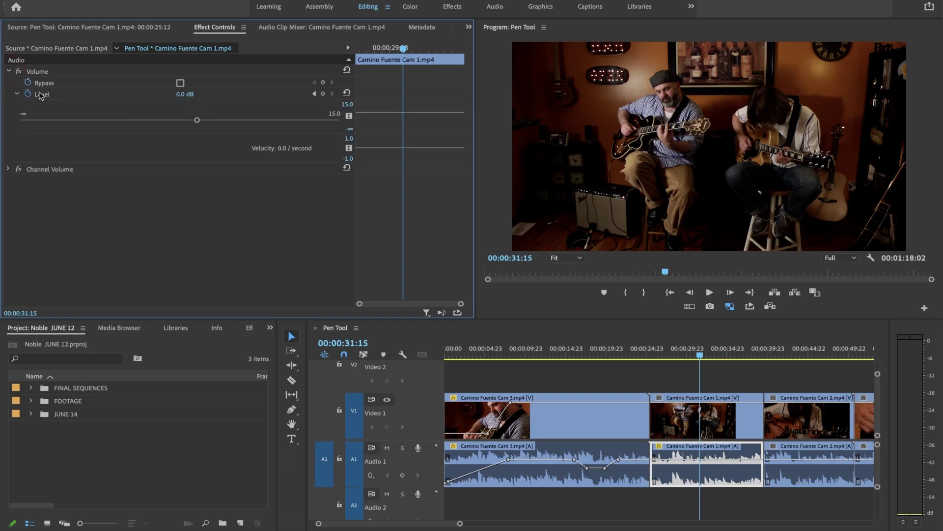
click(524, 349)
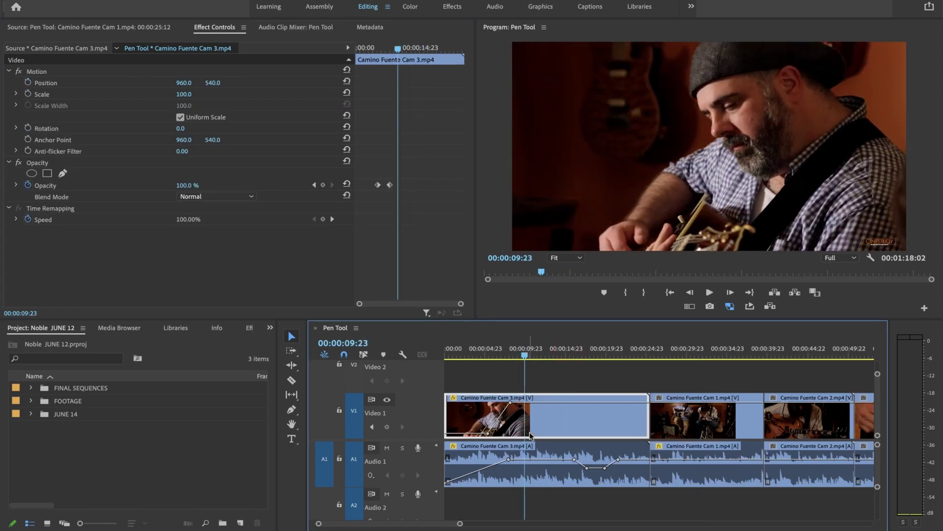
click(526, 471)
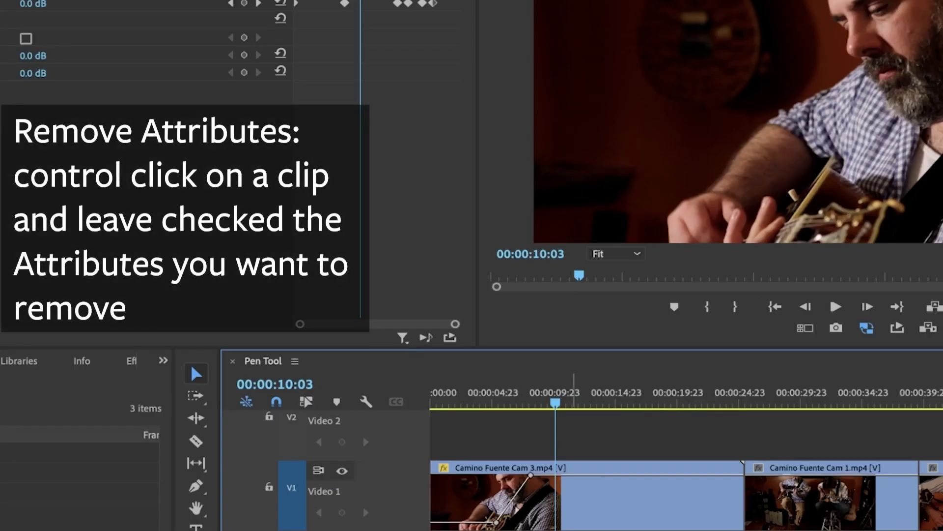
Remove attributes from the Cam 3 clip, clearing its volume keyframes back to 0.0 dB.
ctrl+click(533, 462)
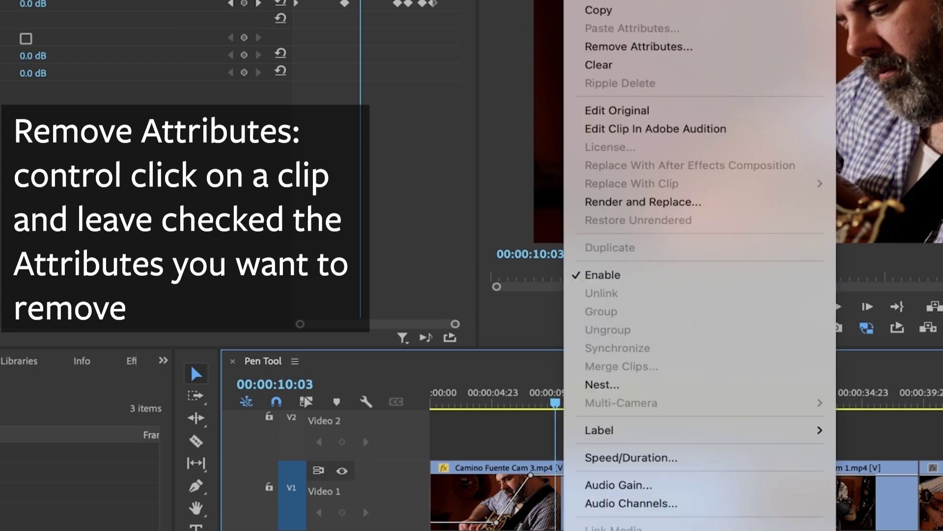
click(696, 45)
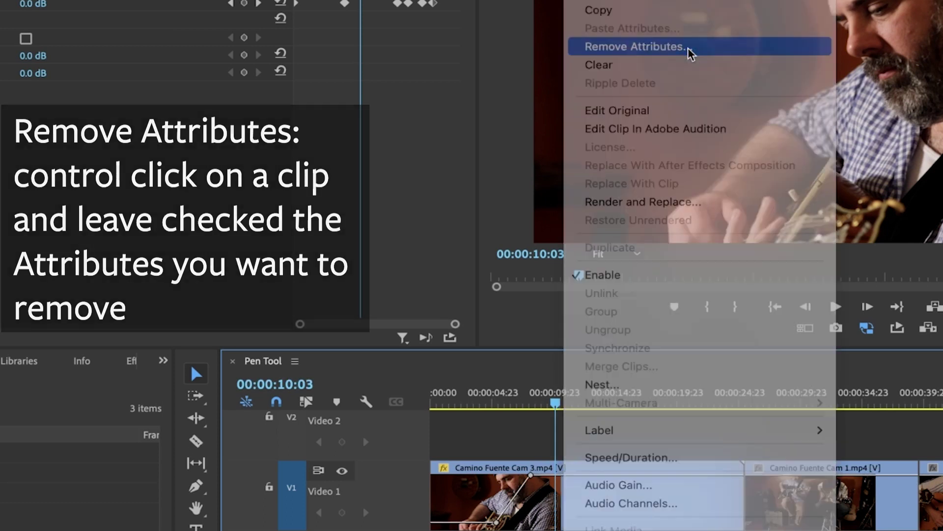
click(610, 486)
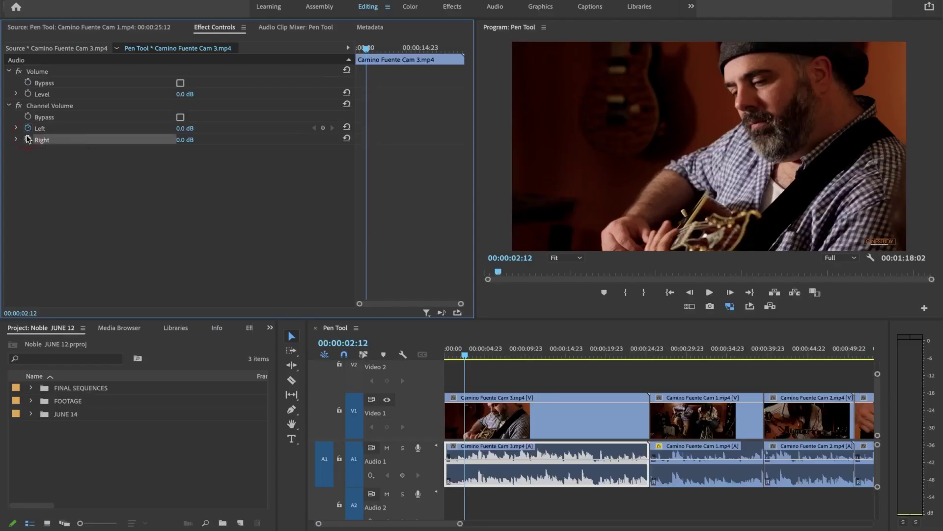
Show the Cam 1 waveform in the Source monitor and stop playback at 00:00:07:23.
click(510, 418)
key(space)
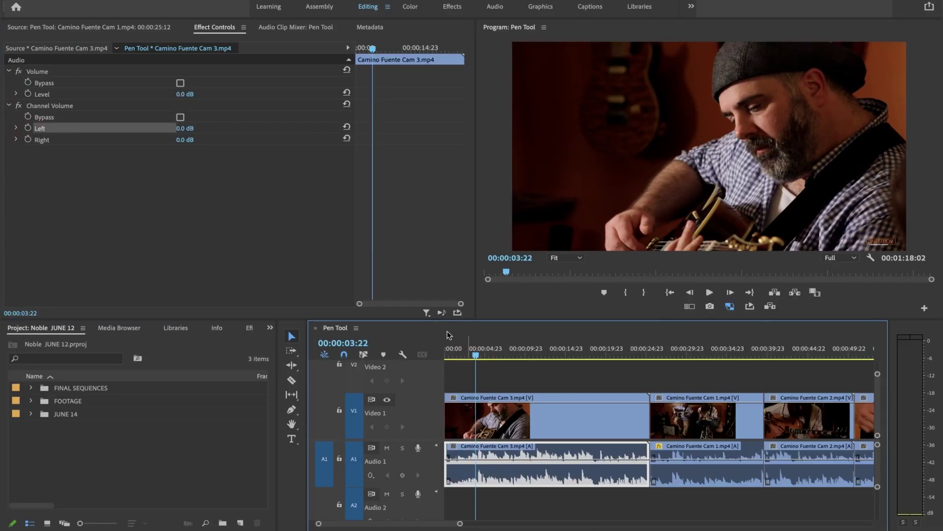
click(144, 28)
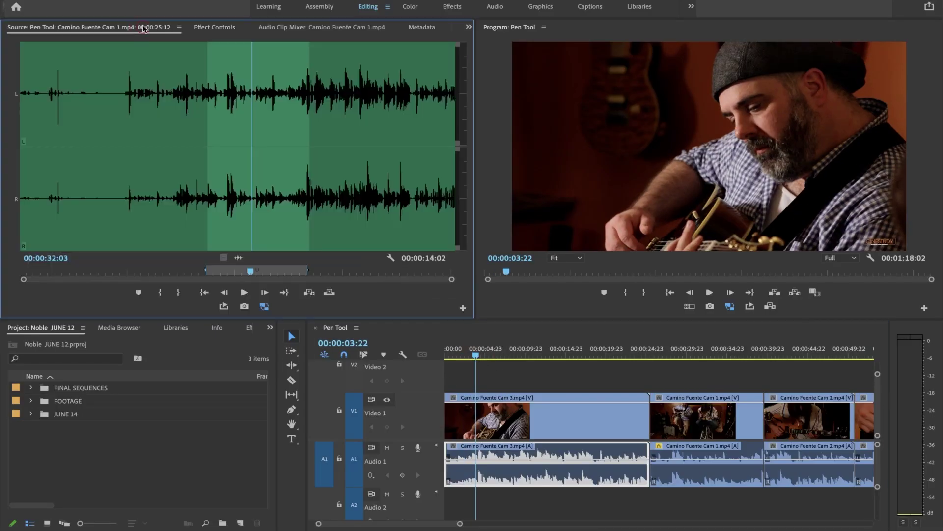
click(492, 369)
key(space)
click(506, 377)
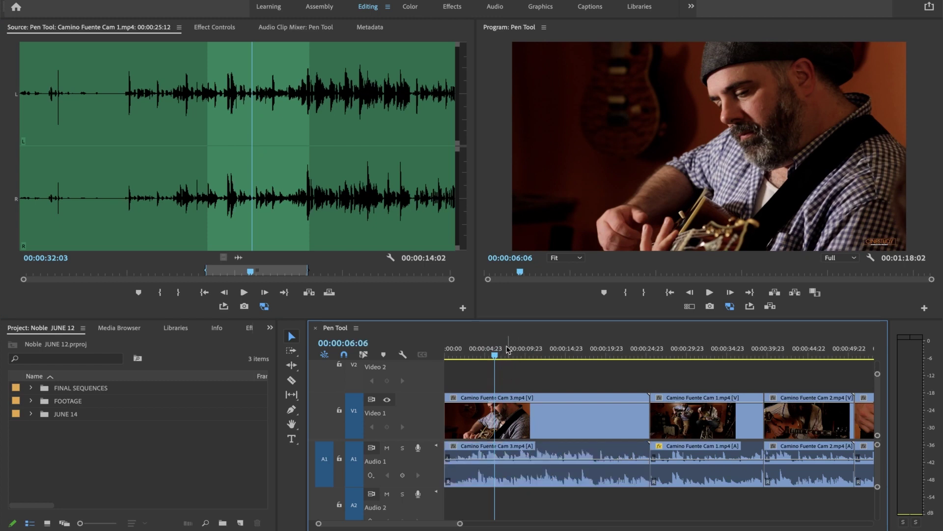
key(space)
key(space)
click(514, 417)
Keyframe Cam 3's audio Level at 0.0 dB at 00:00:07:23 and -∞ near 00:00:01:07.
double_click(519, 481)
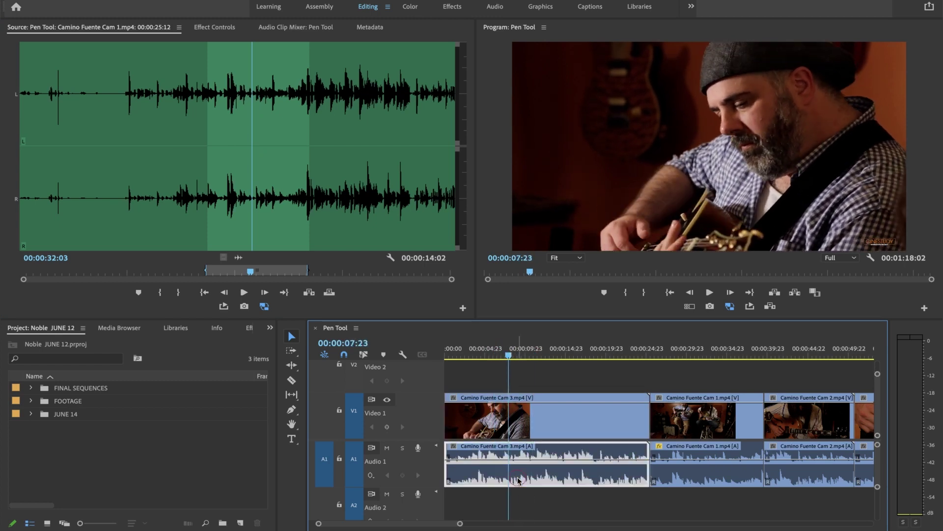
click(214, 28)
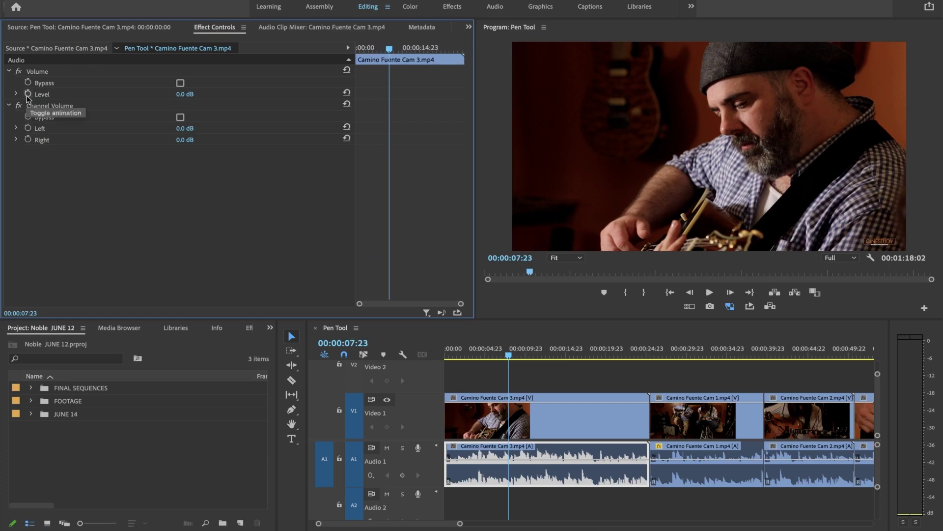
click(16, 94)
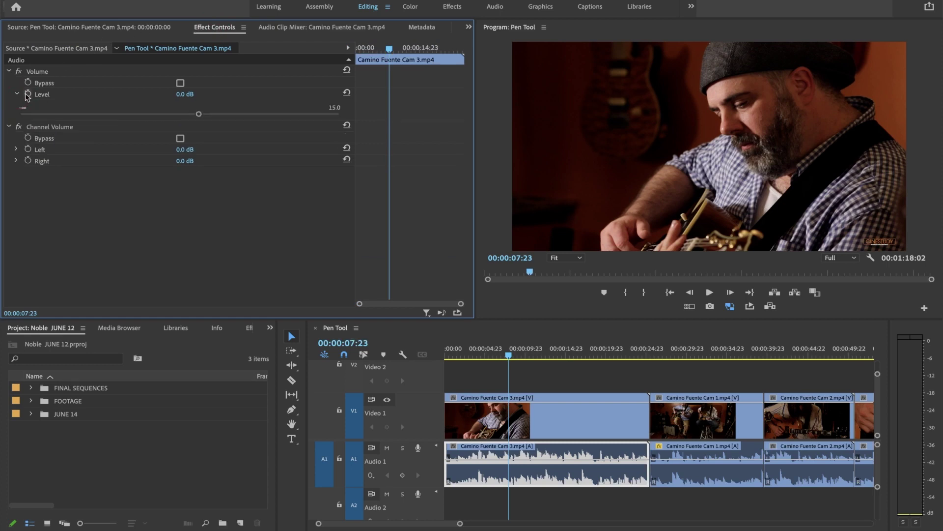
click(30, 95)
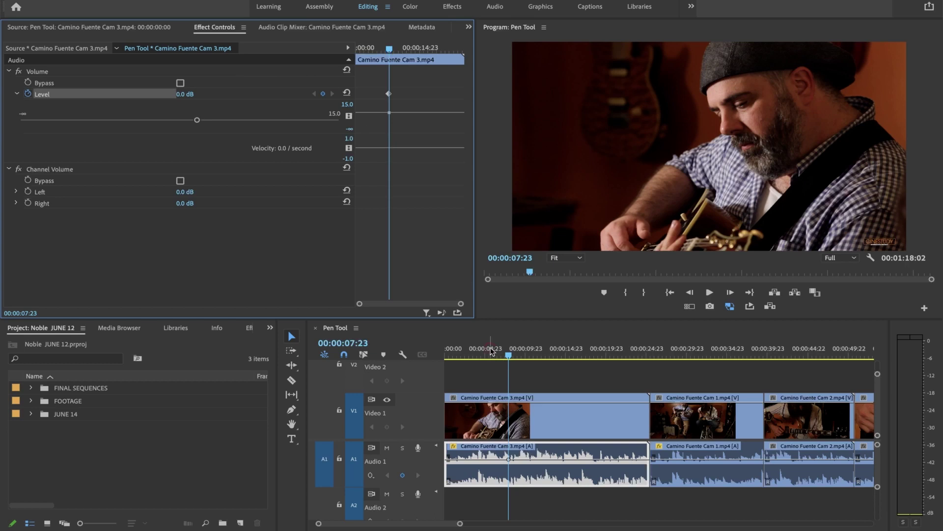
drag(493, 353, 457, 355)
drag(195, 122, 20, 121)
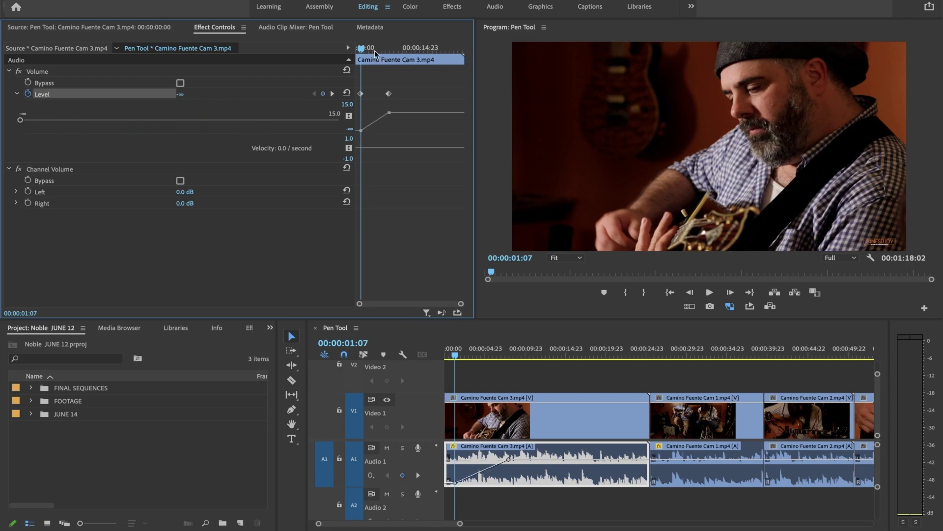
click(524, 349)
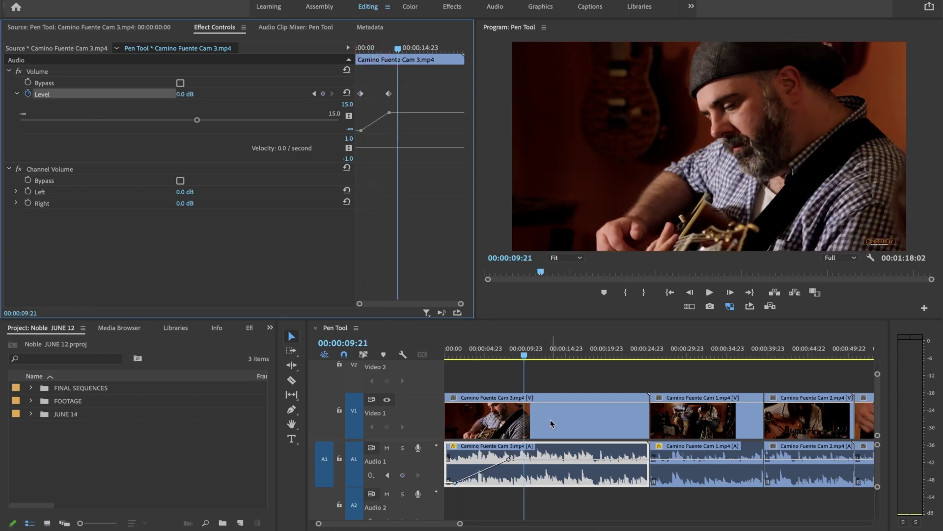
click(549, 420)
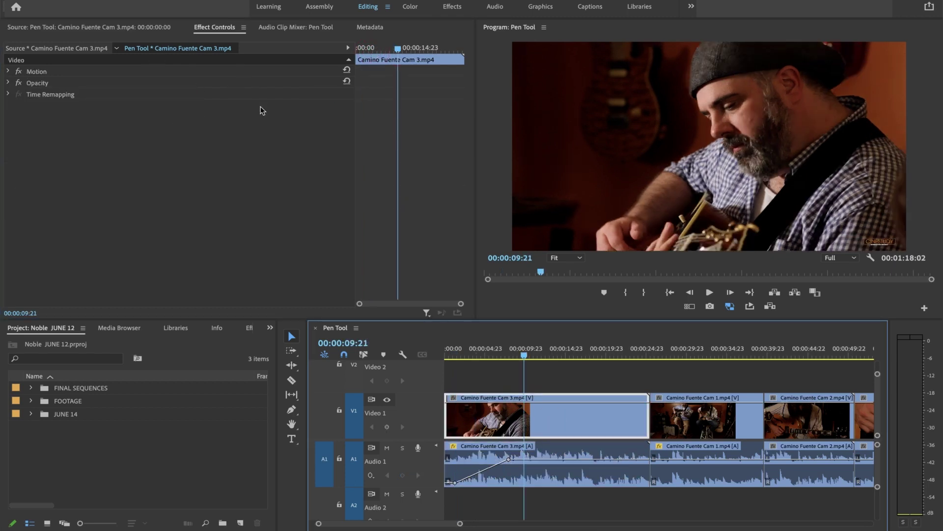
Expand Cam 3's Opacity in Effect Controls and start keyframing it at 00:00:00:00.
drag(524, 354, 449, 353)
double_click(490, 425)
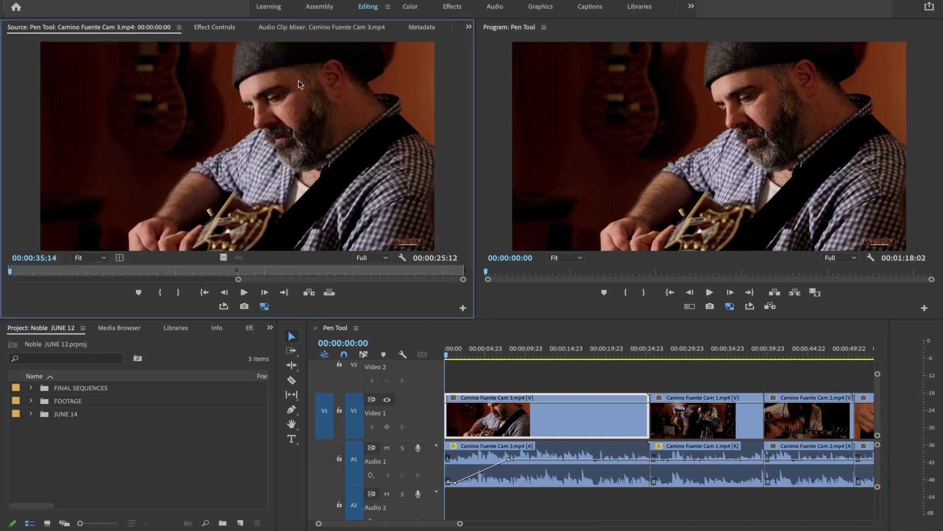
click(221, 29)
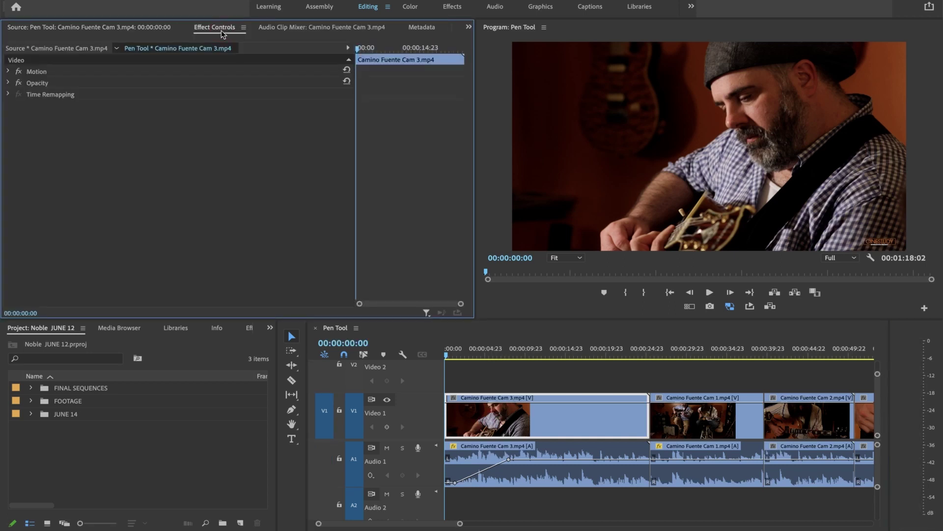
click(8, 83)
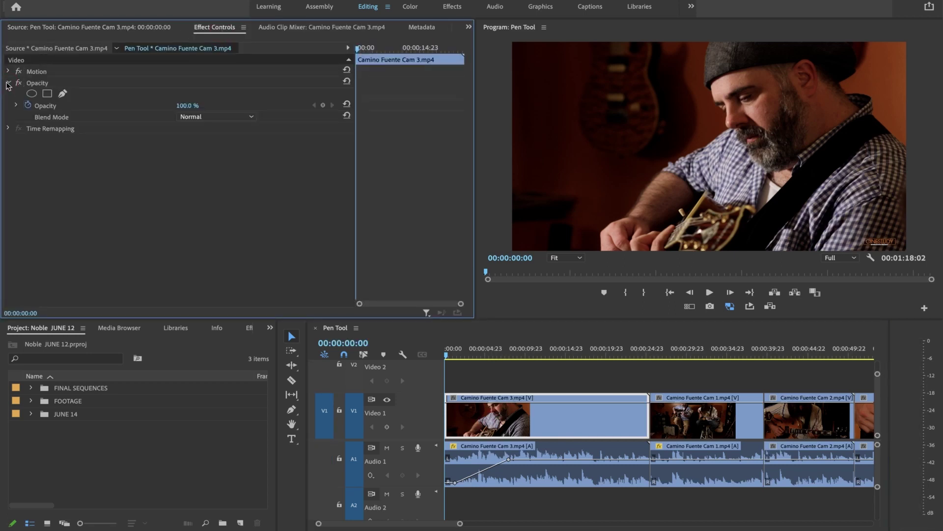
click(15, 107)
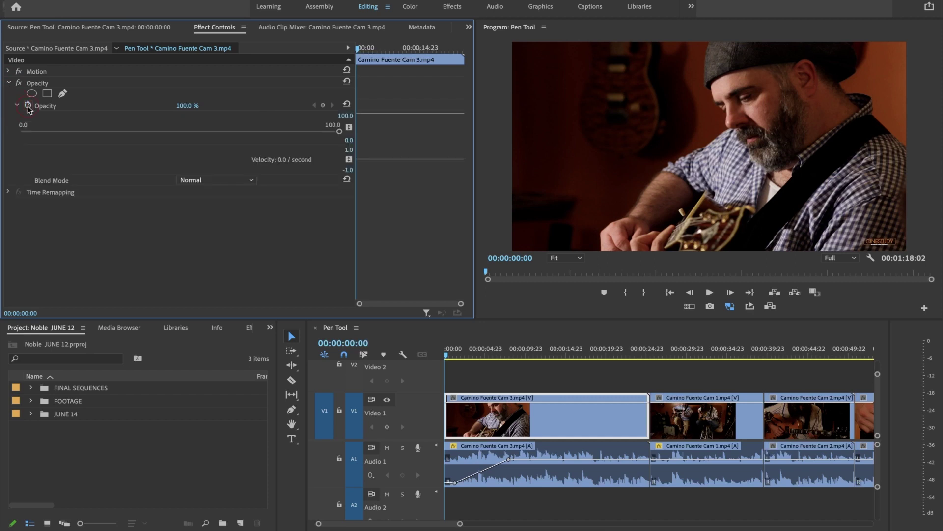
click(28, 105)
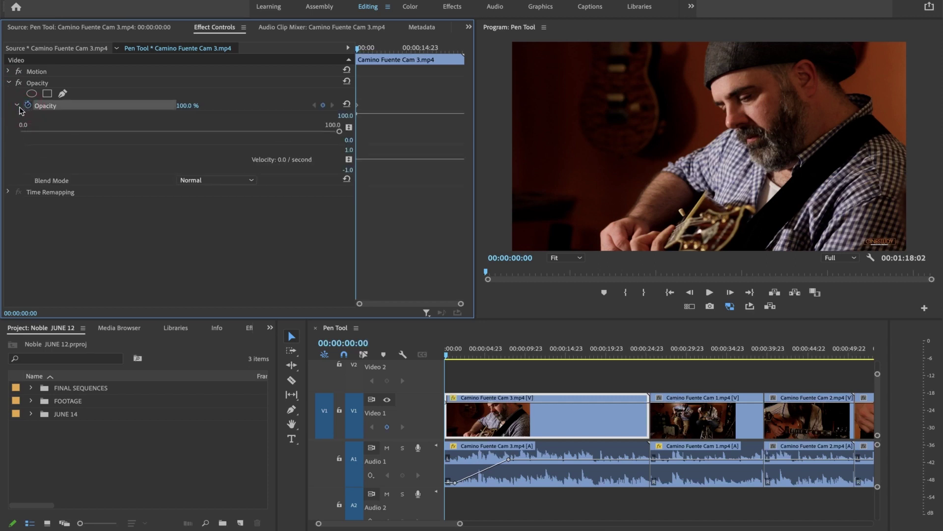
Add a 100% opacity keyframe at 00:00:07:23 and set the first keyframe to 0%.
drag(471, 352, 511, 351)
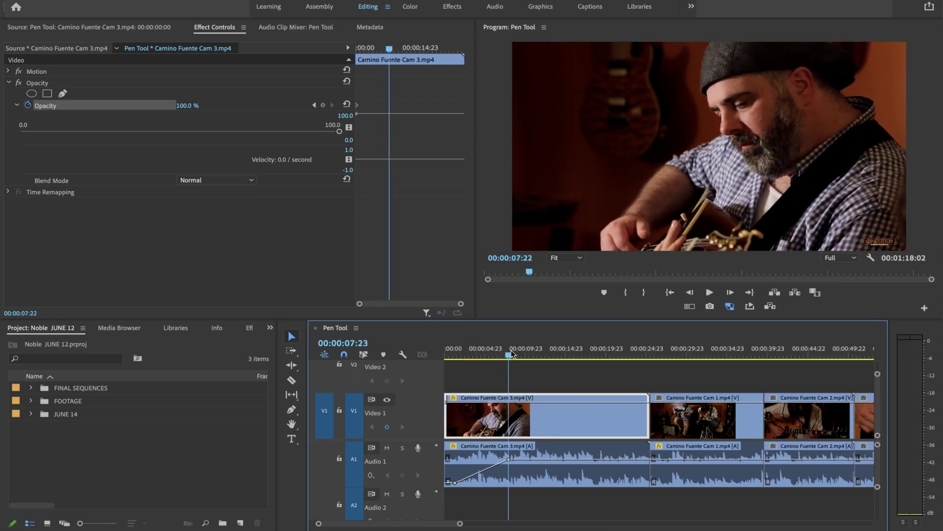
click(323, 105)
click(314, 105)
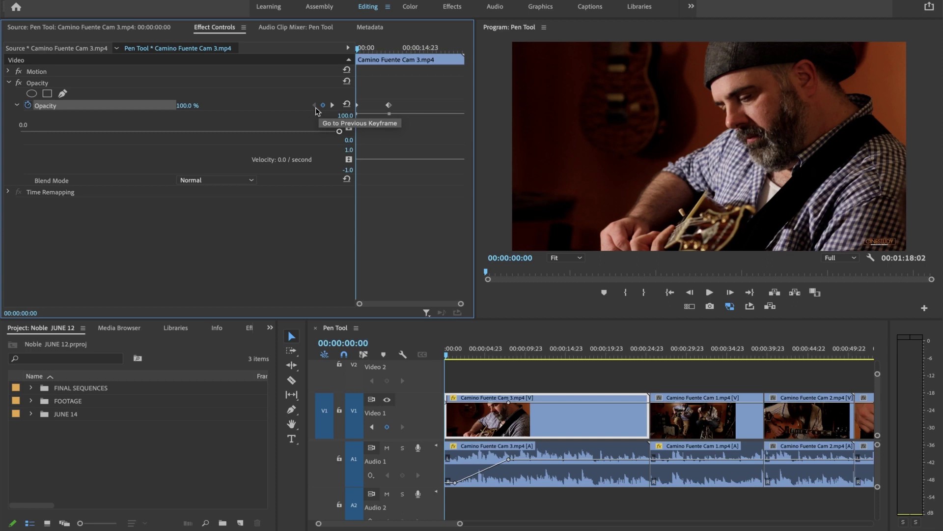
drag(329, 132, 20, 131)
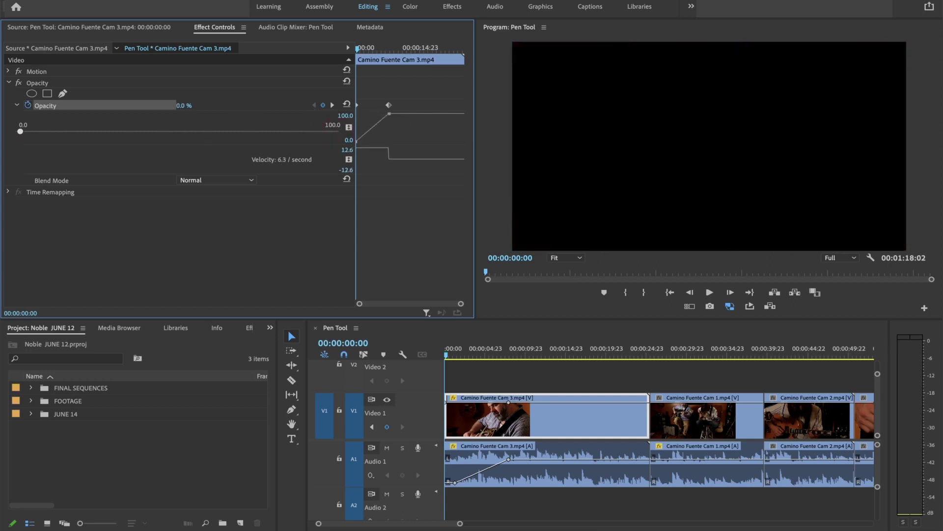
Move the 0% opacity keyframe to 00:00:04:06 and play the shortened fade-in.
key(space)
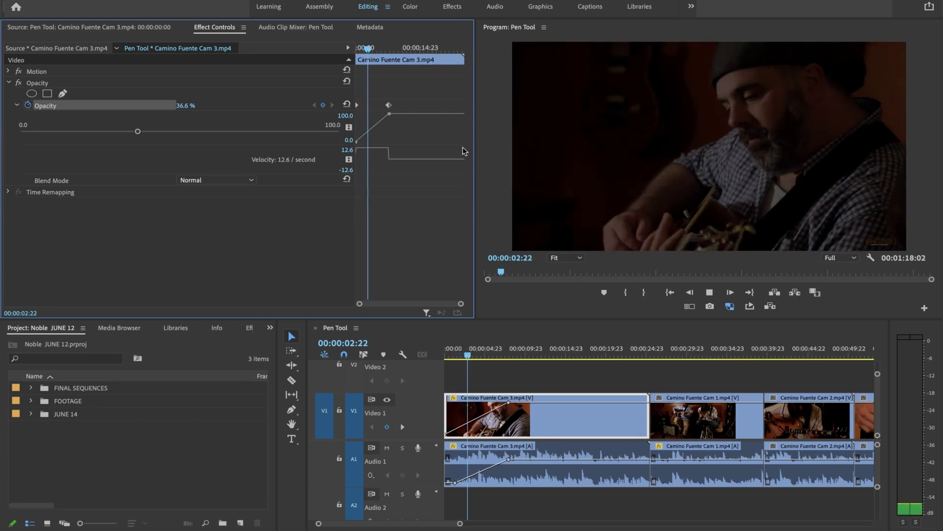
key(space)
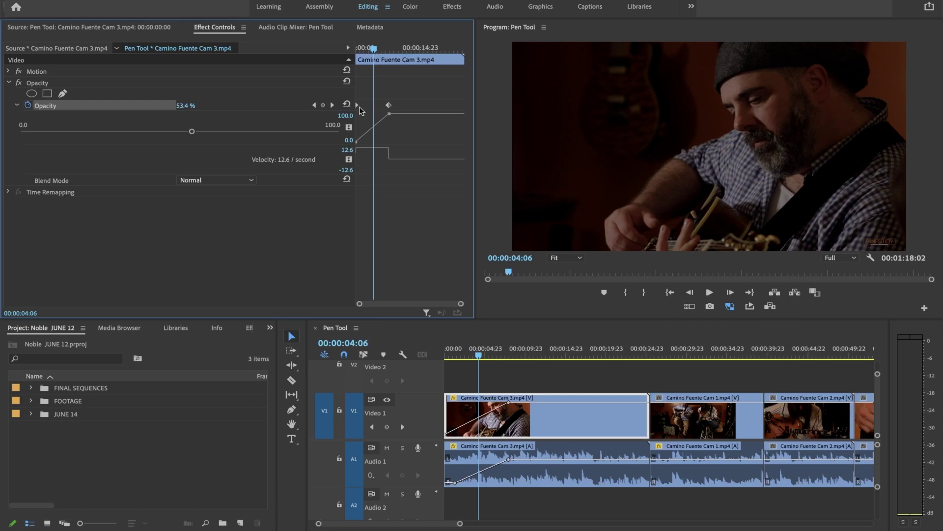
drag(358, 105, 373, 105)
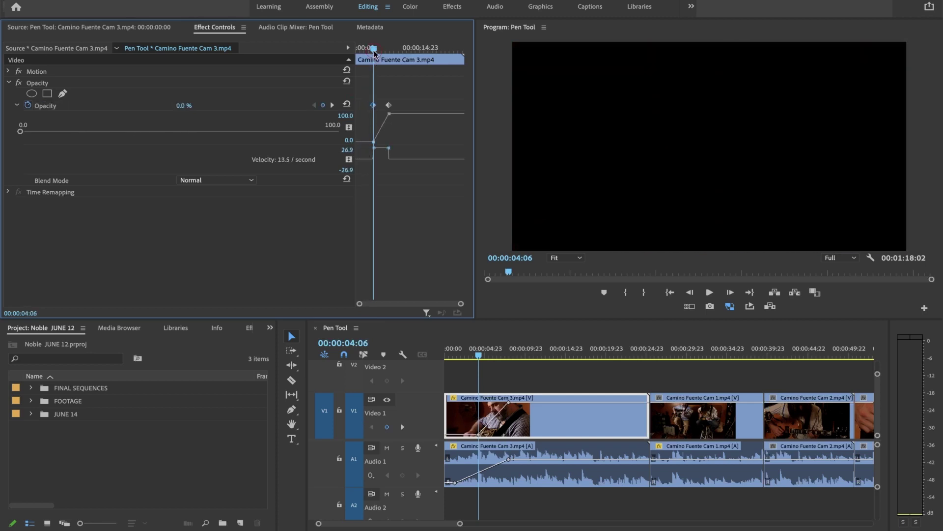
drag(374, 51, 361, 51)
key(space)
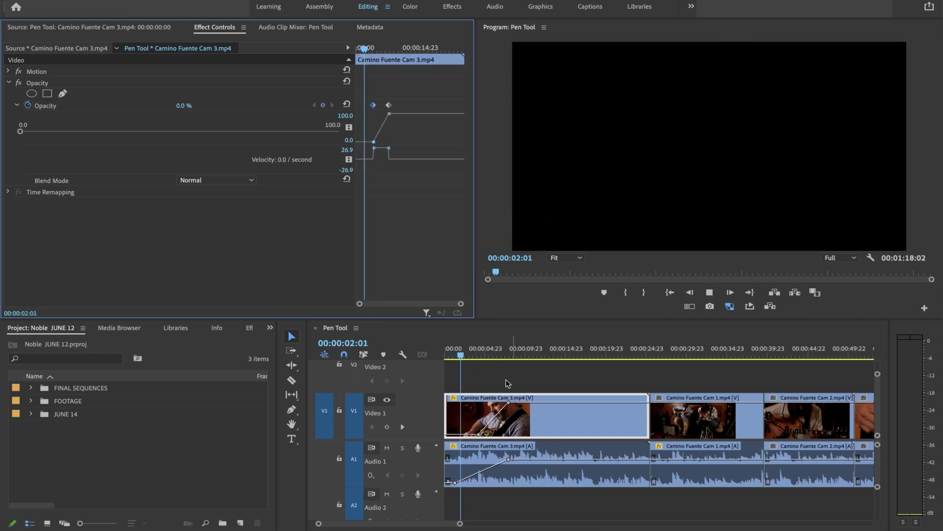